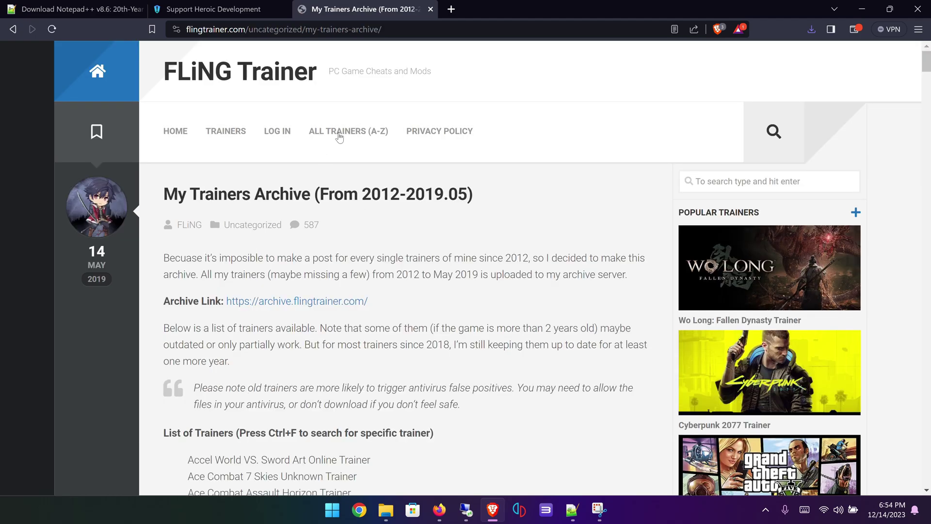
- Open the trainers archive site and download the Shadow of the Tomb Raider v1.0-v20230712 Plus 18 Trainer, saving it as a zip file
{"action": "left_click", "coordinate": [307, 302]}
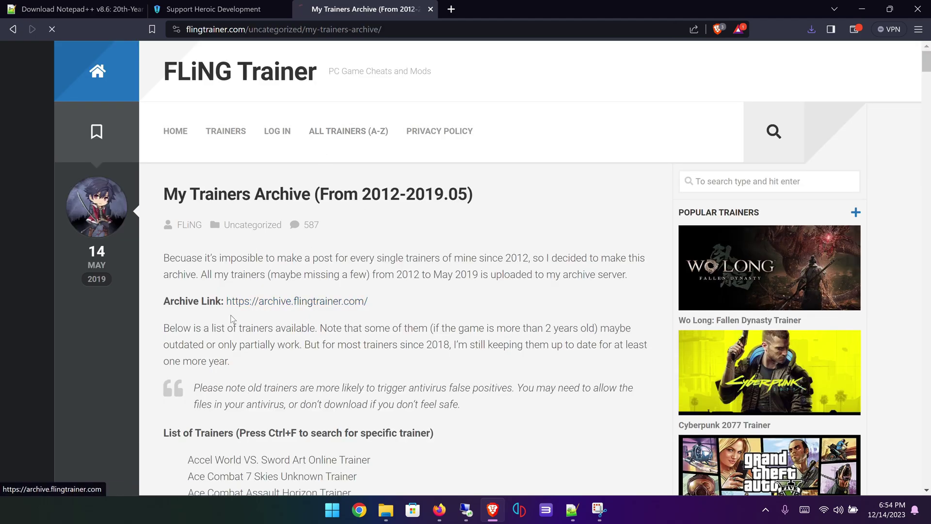
{"action": "scroll", "coordinate": [185, 283], "scroll_direction": "down", "scroll_amount": 10}
{"action": "scroll", "coordinate": [184, 284], "scroll_direction": "down", "scroll_amount": 20}
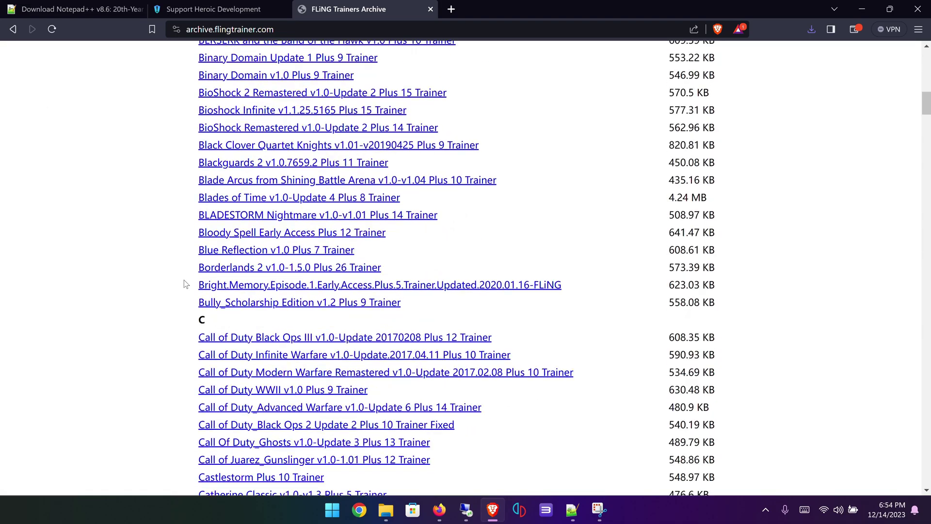
{"action": "scroll", "coordinate": [184, 284], "scroll_direction": "down", "scroll_amount": 20}
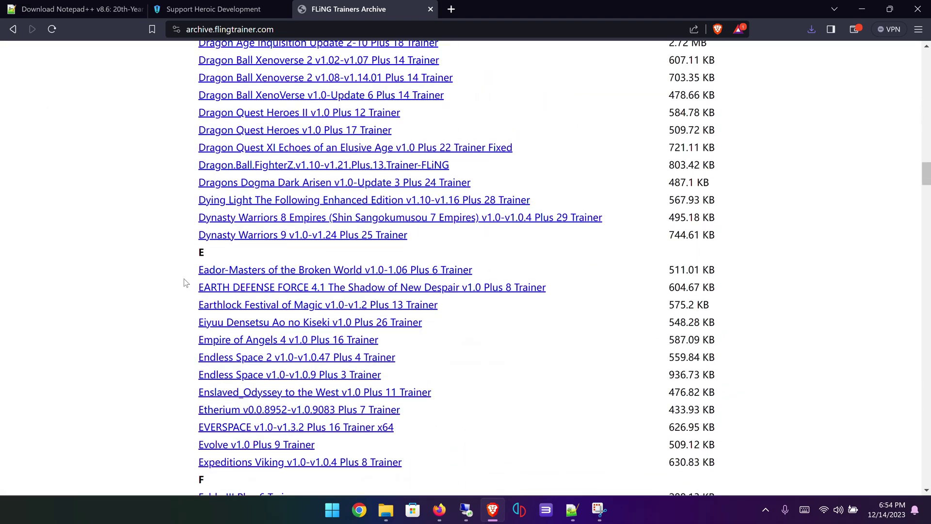
{"action": "scroll", "coordinate": [181, 288], "scroll_direction": "down", "scroll_amount": 20}
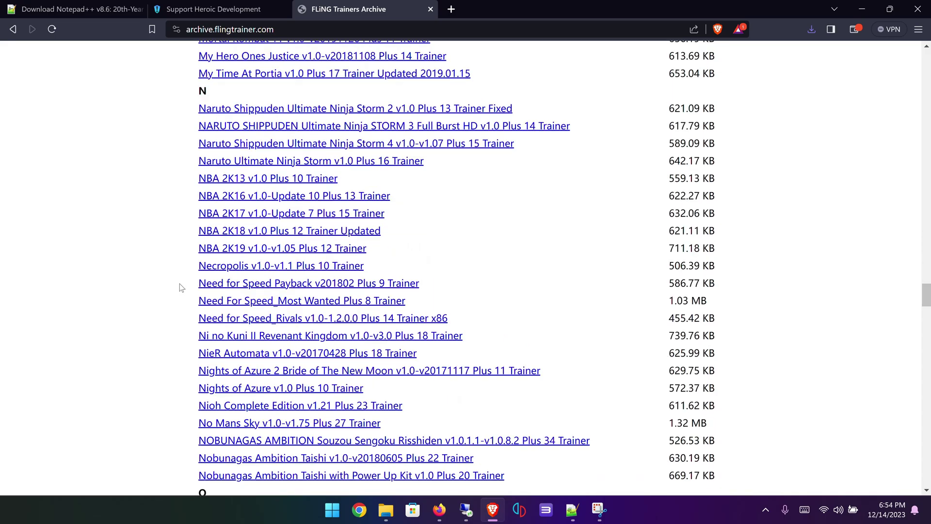
{"action": "scroll", "coordinate": [181, 286], "scroll_direction": "up", "scroll_amount": 7}
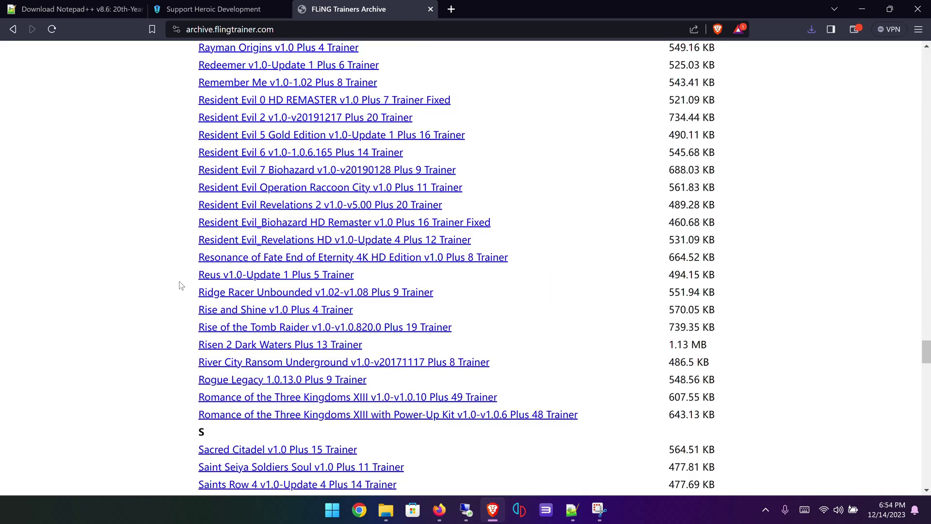
{"action": "scroll", "coordinate": [180, 285], "scroll_direction": "down", "scroll_amount": 10}
{"action": "scroll", "coordinate": [180, 286], "scroll_direction": "up", "scroll_amount": 5}
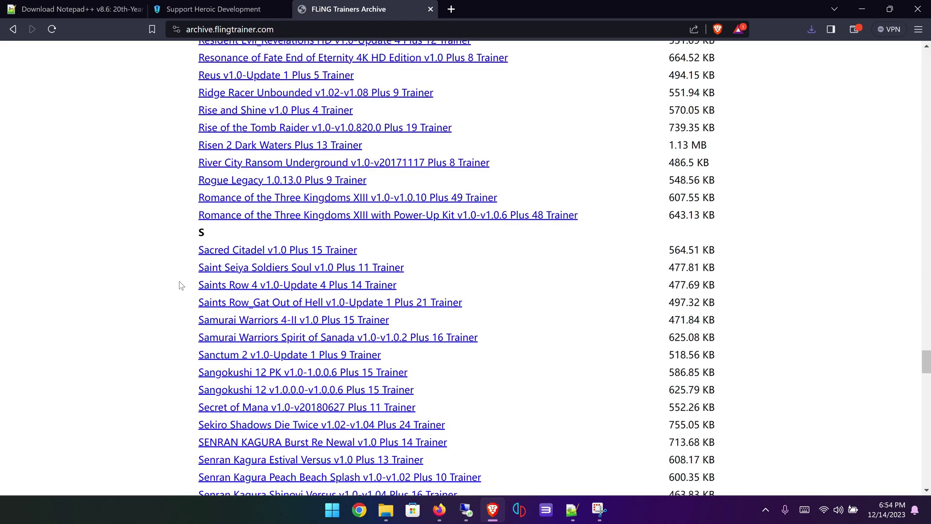
{"action": "scroll", "coordinate": [180, 285], "scroll_direction": "down", "scroll_amount": 15}
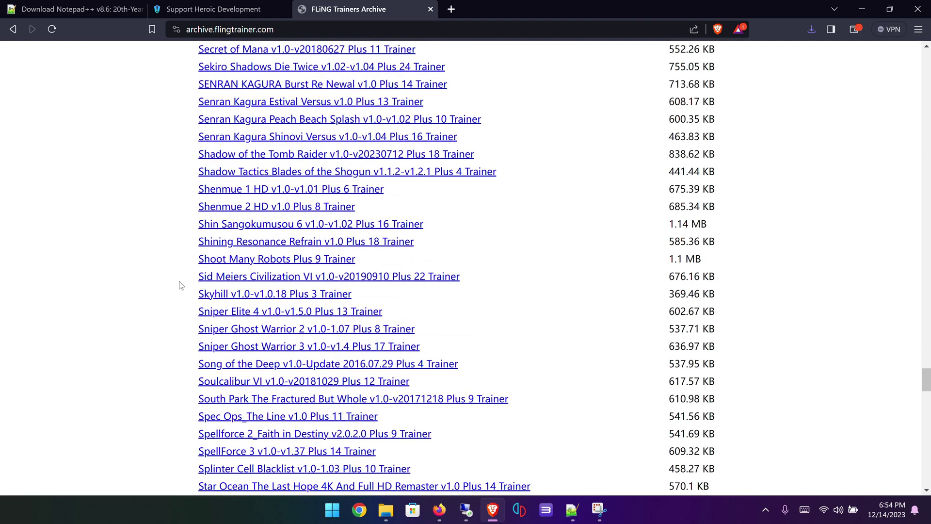
{"action": "scroll", "coordinate": [179, 285], "scroll_direction": "down", "scroll_amount": 4}
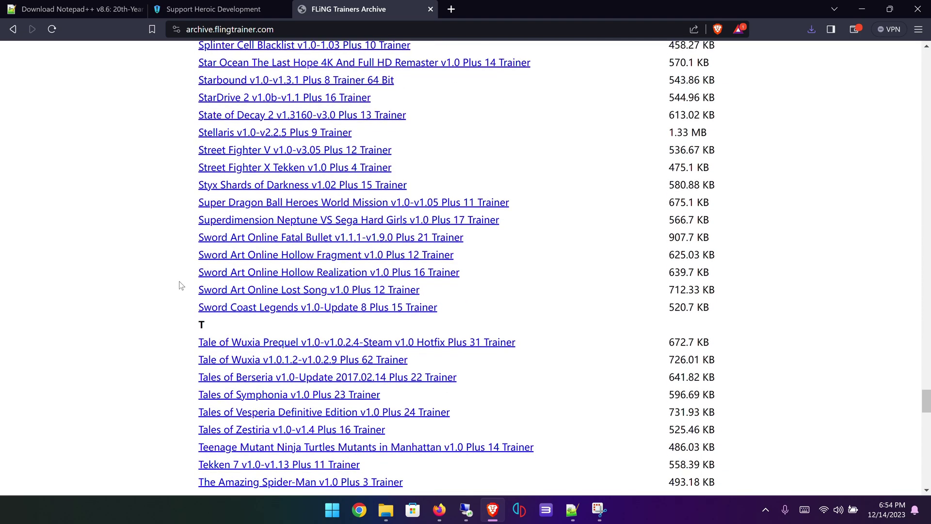
{"action": "scroll", "coordinate": [181, 281], "scroll_direction": "up", "scroll_amount": 3}
{"action": "scroll", "coordinate": [181, 274], "scroll_direction": "up", "scroll_amount": 2}
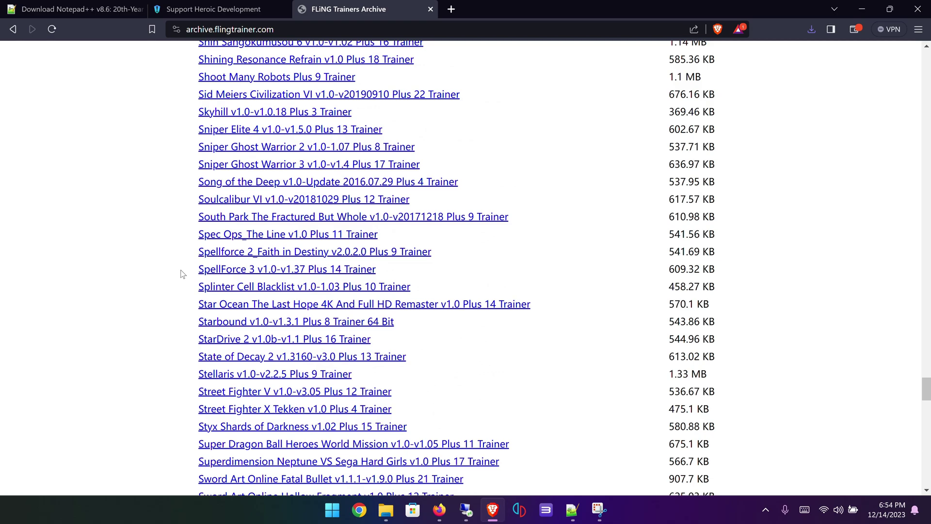
{"action": "scroll", "coordinate": [180, 272], "scroll_direction": "up", "scroll_amount": 5}
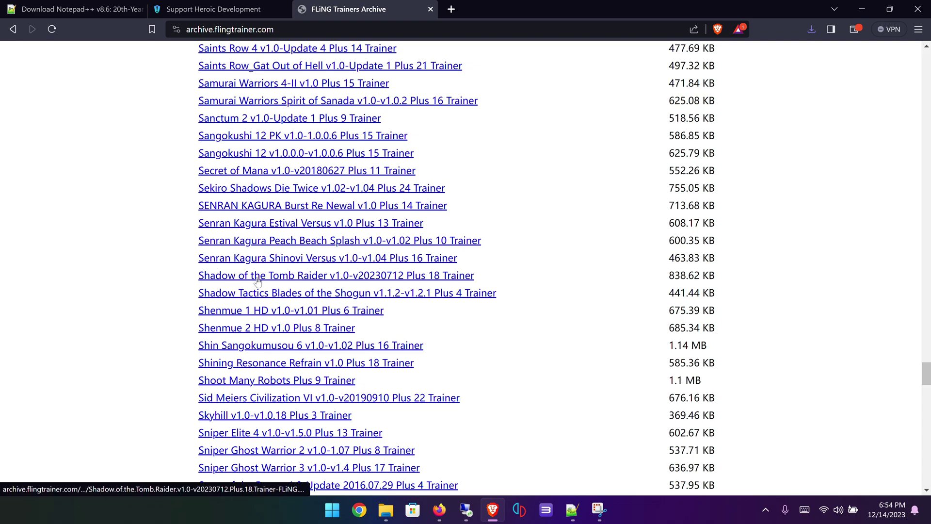
{"action": "left_click", "coordinate": [201, 293]}
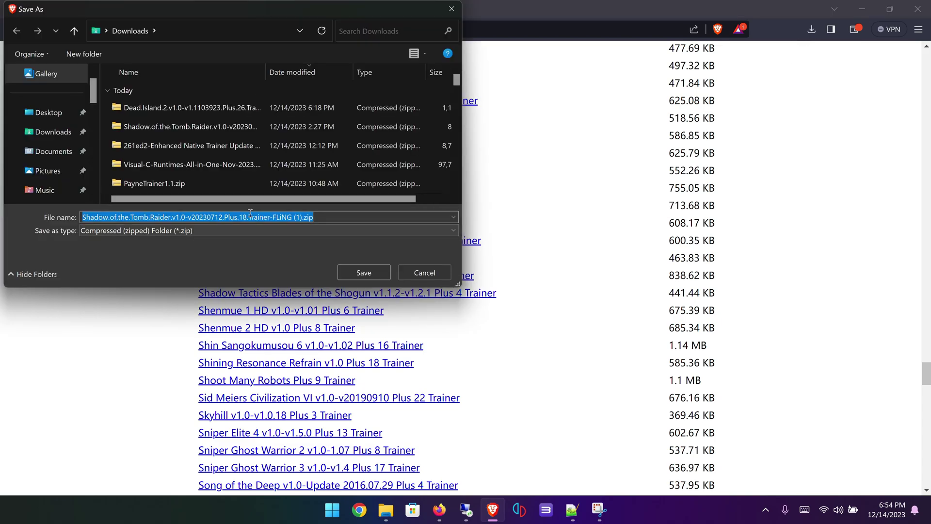
{"action": "left_click", "coordinate": [366, 270]}
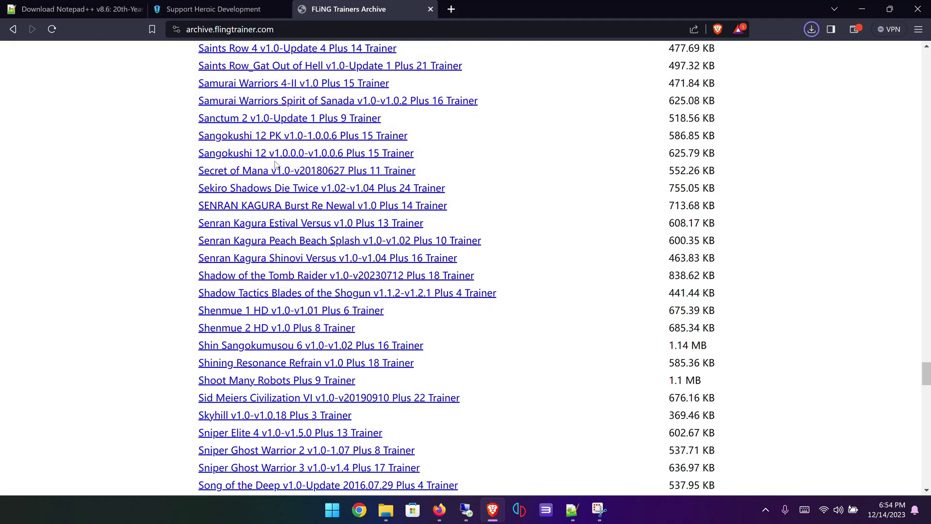
- Review the open Notepad++ v8.6 download page and the Support Heroic Development page
{"action": "left_click", "coordinate": [83, 8]}
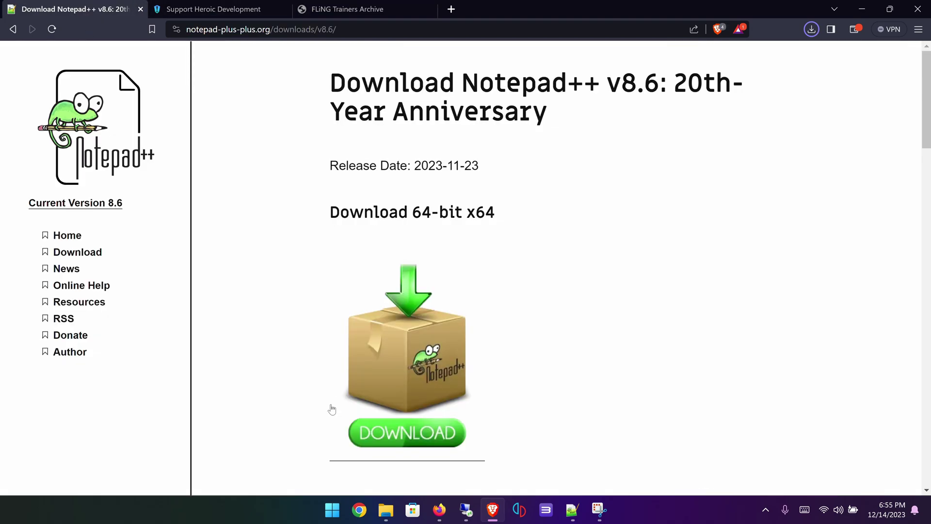
{"action": "left_click", "coordinate": [223, 9]}
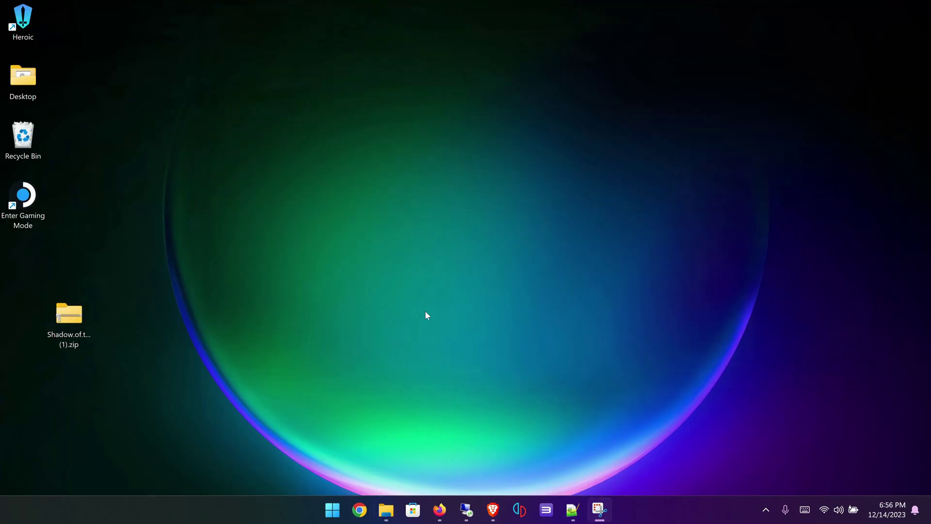
- Open the downloaded Shadow of the Tomb Raider trainer zip, copy its trainer executable to the desktop, and close the archive window
{"action": "left_click", "coordinate": [76, 330]}
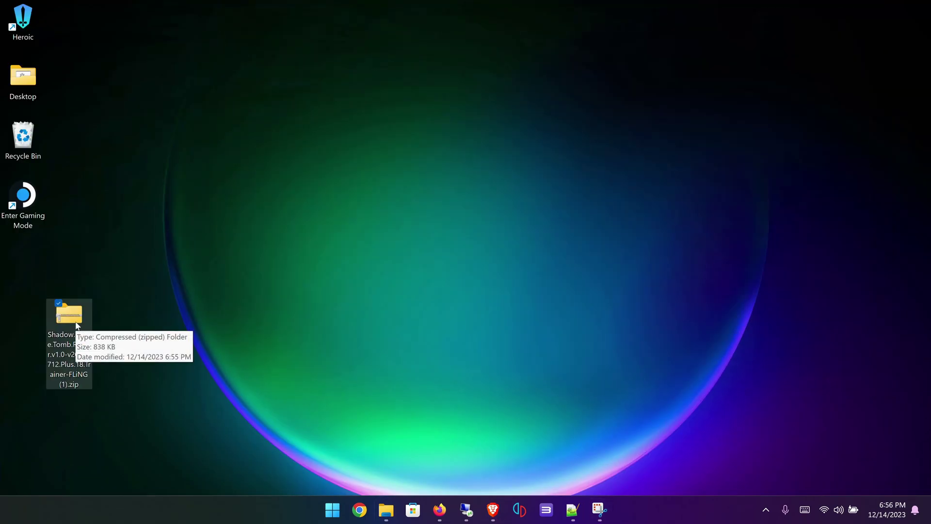
{"action": "double_click", "coordinate": [76, 331]}
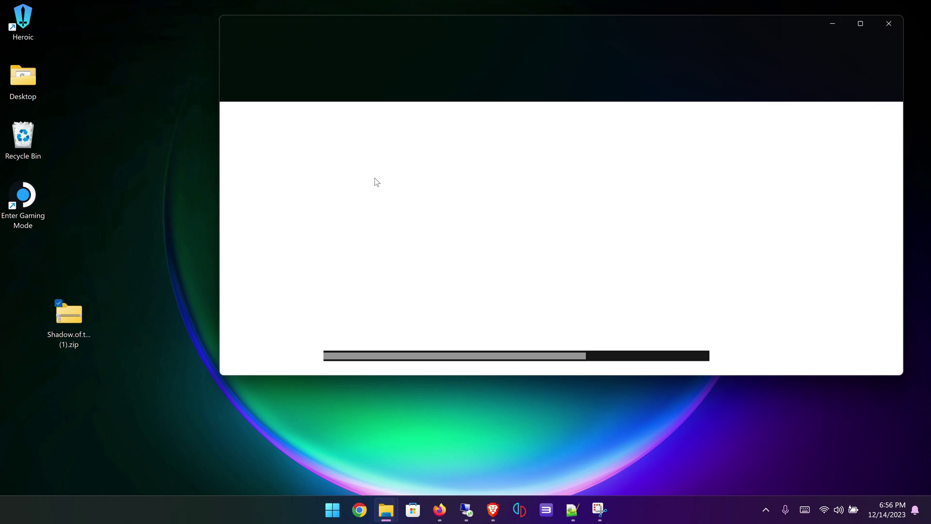
{"action": "left_click", "coordinate": [396, 132]}
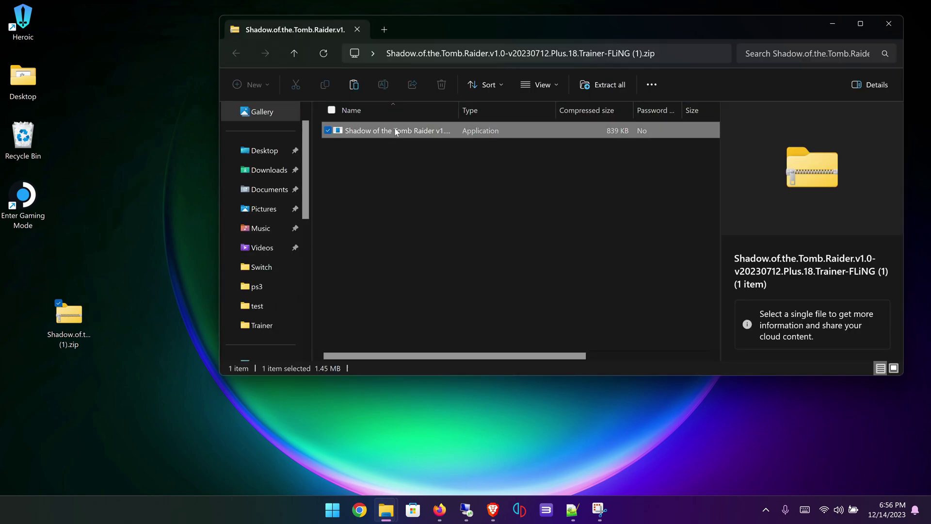
{"action": "left_click_drag", "start_coordinate": [395, 131], "coordinate": [176, 243]}
{"action": "left_click", "coordinate": [122, 340]}
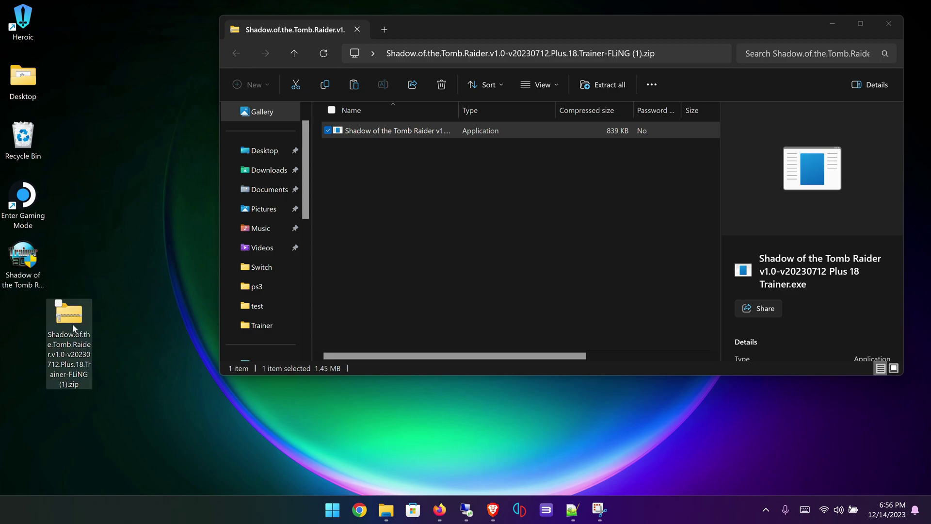
{"action": "left_click", "coordinate": [26, 279]}
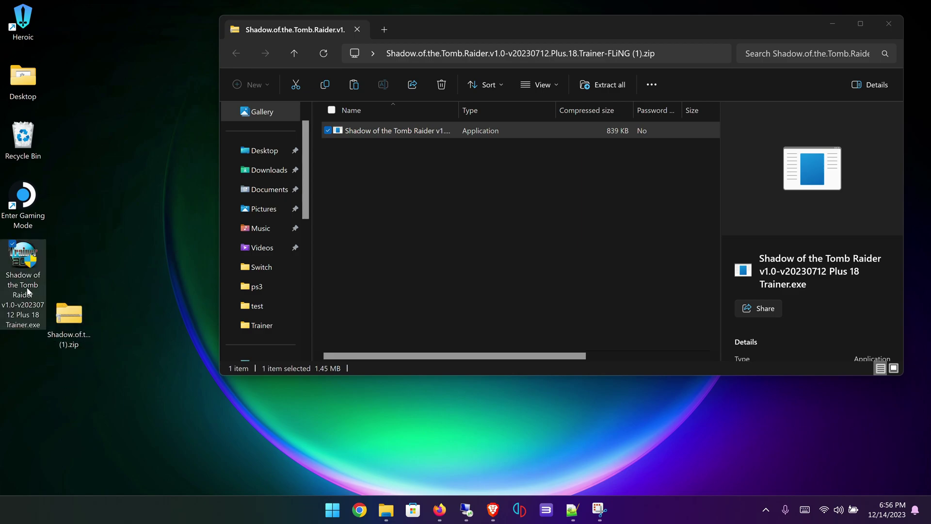
{"action": "left_click", "coordinate": [890, 27]}
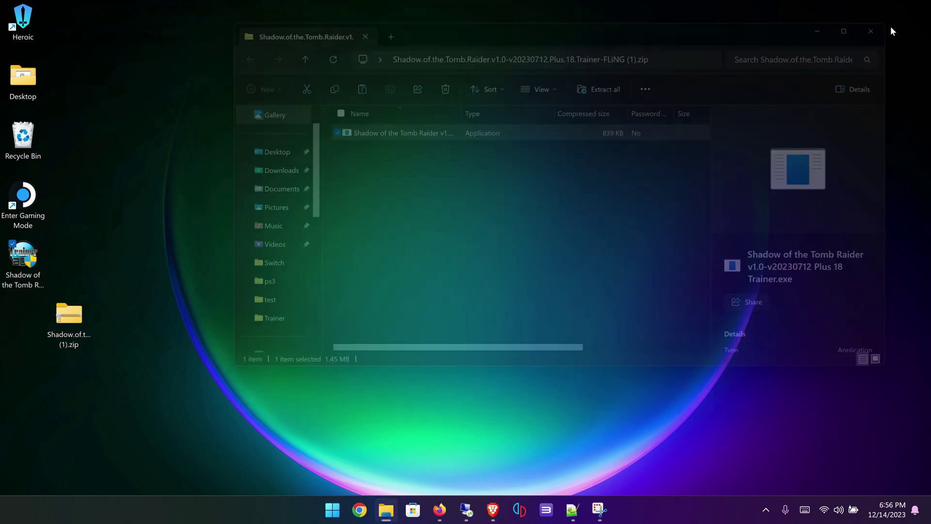
- Delete the Shadow of the Tomb Raider trainer zip from the desktop
{"action": "left_click", "coordinate": [68, 322]}
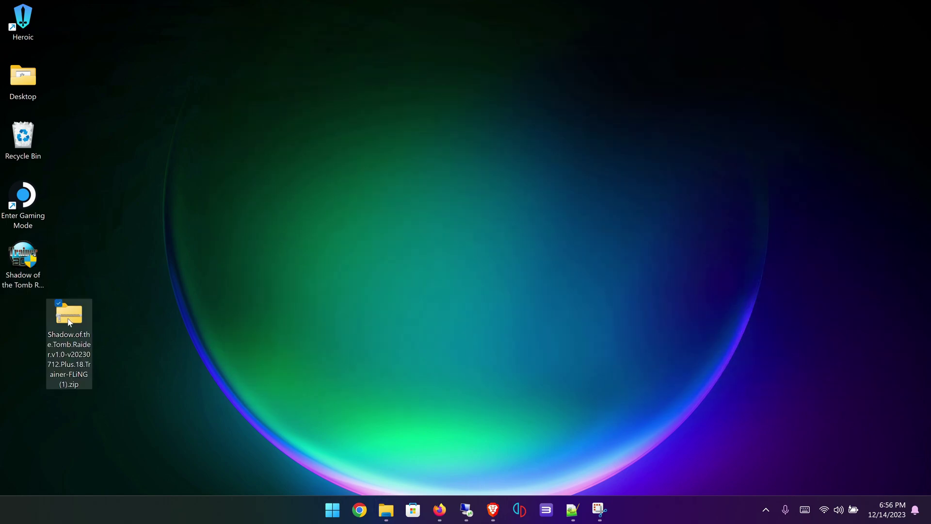
{"action": "right_click", "coordinate": [66, 331]}
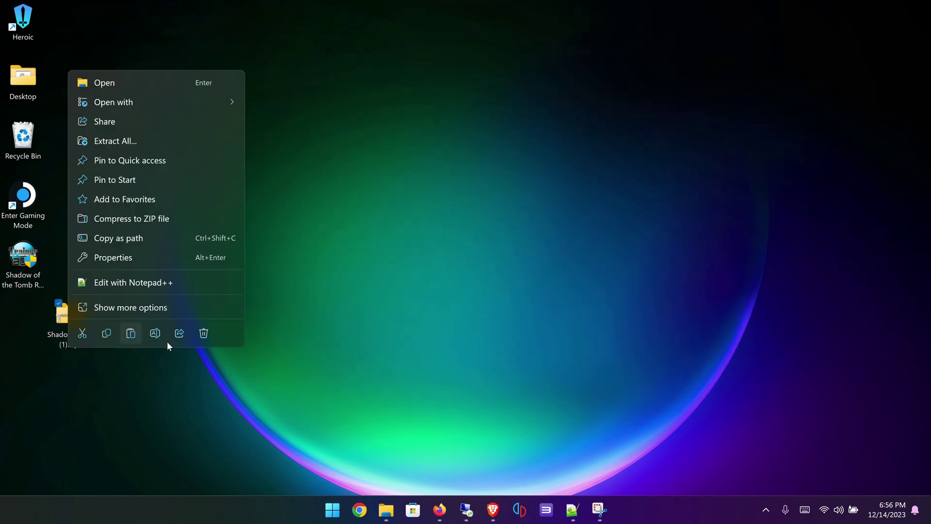
{"action": "left_click", "coordinate": [205, 334]}
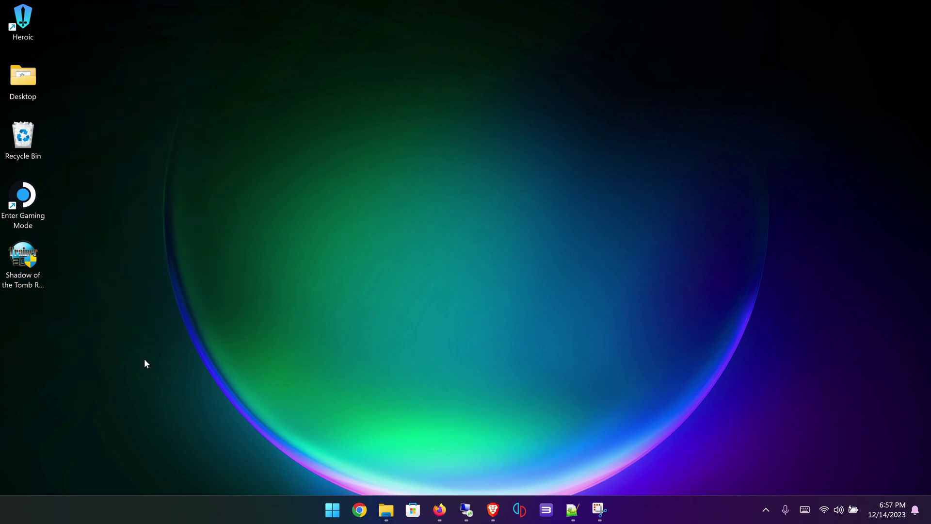
- Run the Shadow of the Tomb Raider trainer to view its cheats and hotkeys, and close it
{"action": "left_click", "coordinate": [35, 270]}
{"action": "double_click", "coordinate": [31, 272]}
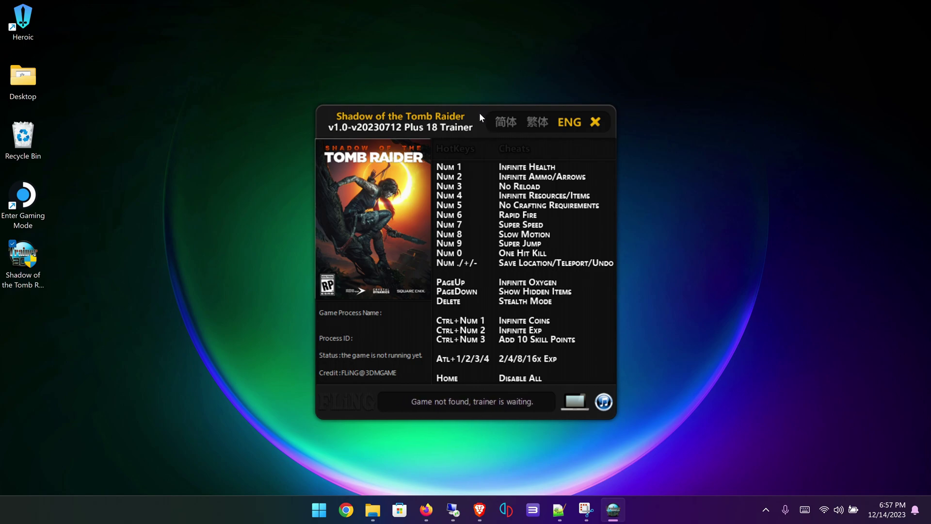
{"action": "left_click_drag", "start_coordinate": [478, 118], "coordinate": [597, 112]}
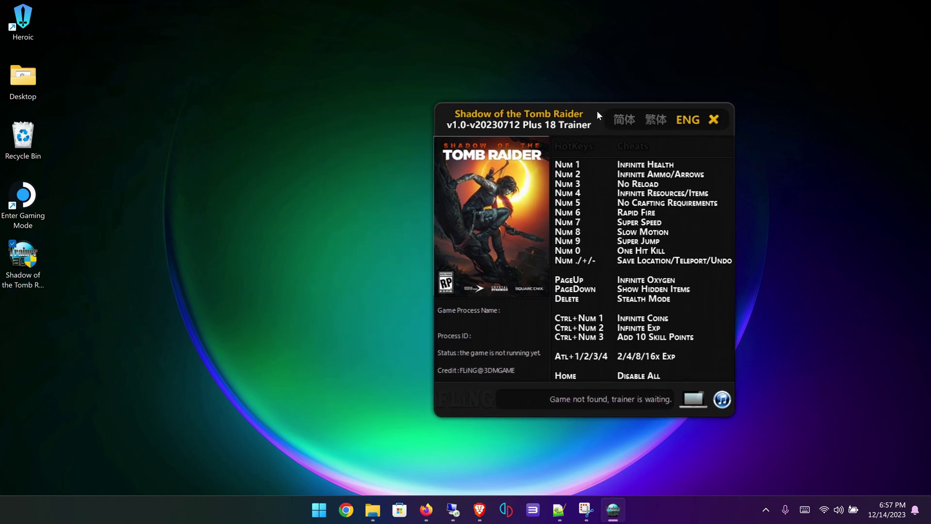
{"action": "left_click", "coordinate": [716, 122]}
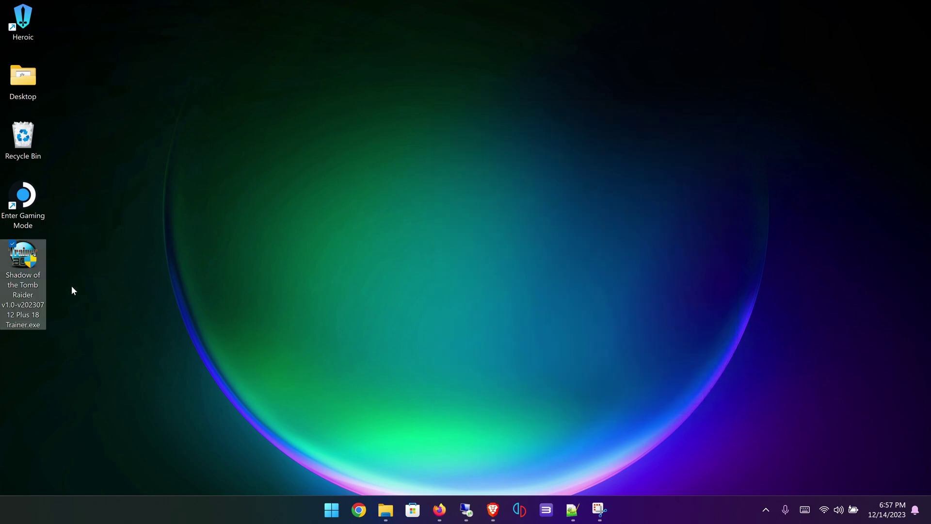
- Rename the trainer executable on the desktop to ShadoTrainer.exe
{"action": "right_click", "coordinate": [30, 280]}
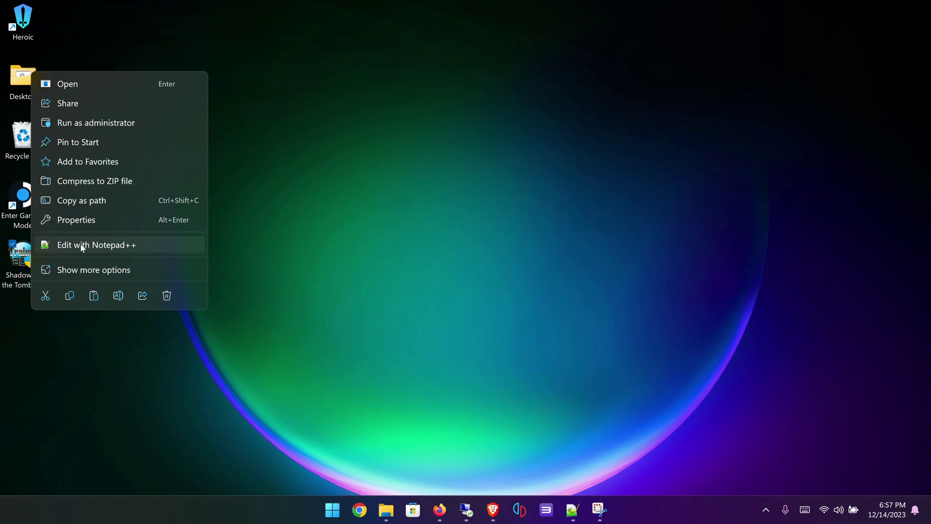
{"action": "left_click", "coordinate": [118, 295]}
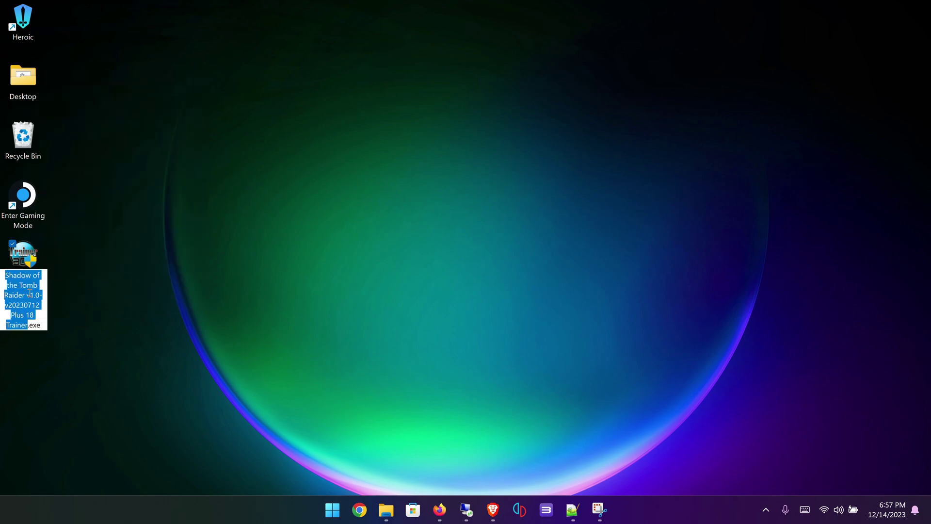
{"action": "left_click", "coordinate": [7, 326]}
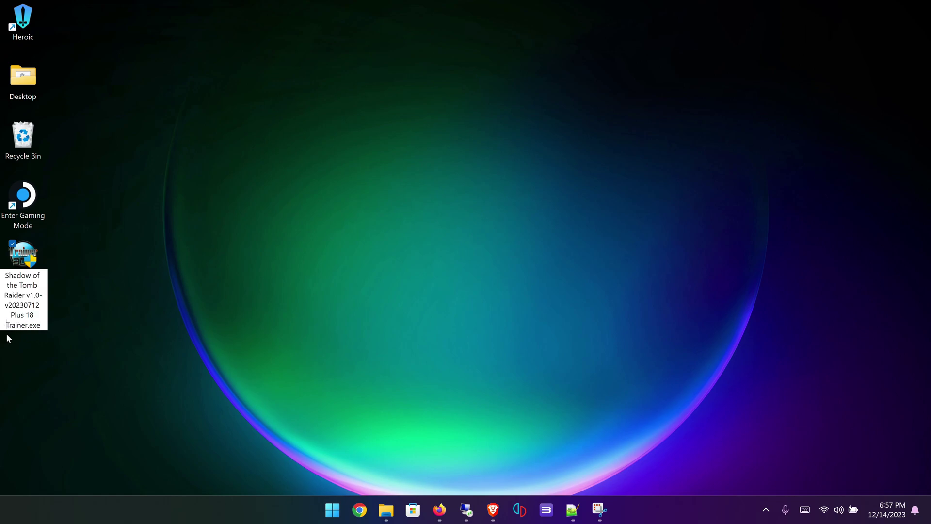
{"action": "key", "text": "BackSpace"}
{"action": "key", "text": "BackSpace"}
{"action": "key", "text": "BackSpace"}
{"action": "key", "text": "BackSpace"}
{"action": "key", "text": "BackSpace"}
{"action": "key", "text": "BackSpace"}
{"action": "key", "text": "BackSpace"}
{"action": "key", "text": "BackSpace"}
{"action": "key", "text": "BackSpace"}
{"action": "key", "text": "BackSpace"}
{"action": "key", "text": "BackSpace"}
{"action": "key", "text": "BackSpace"}
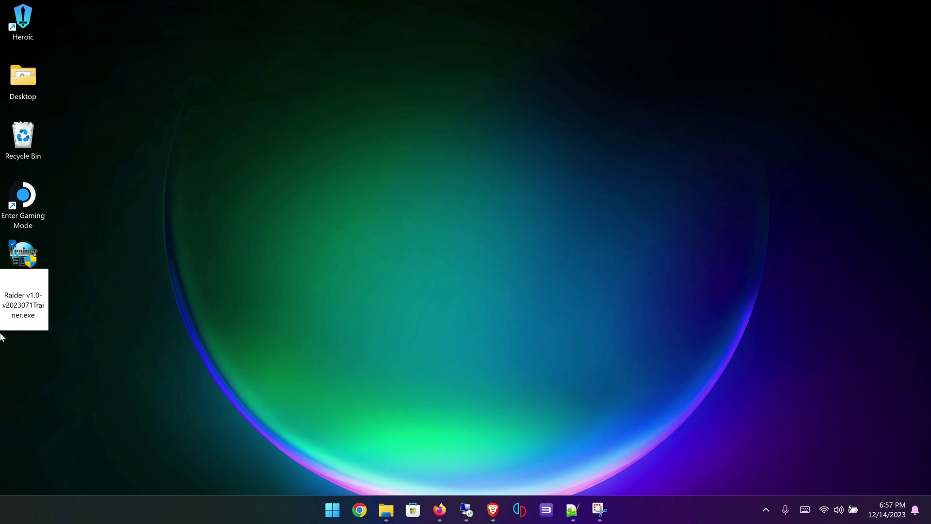
{"action": "key", "text": "BackSpace"}
{"action": "key", "text": "BackSpace"}
{"action": "key", "text": "BackSpace"}
{"action": "key", "text": "BackSpace"}
{"action": "key", "text": "BackSpace"}
{"action": "key", "text": "BackSpace"}
{"action": "key", "text": "BackSpace"}
{"action": "key", "text": "BackSpace"}
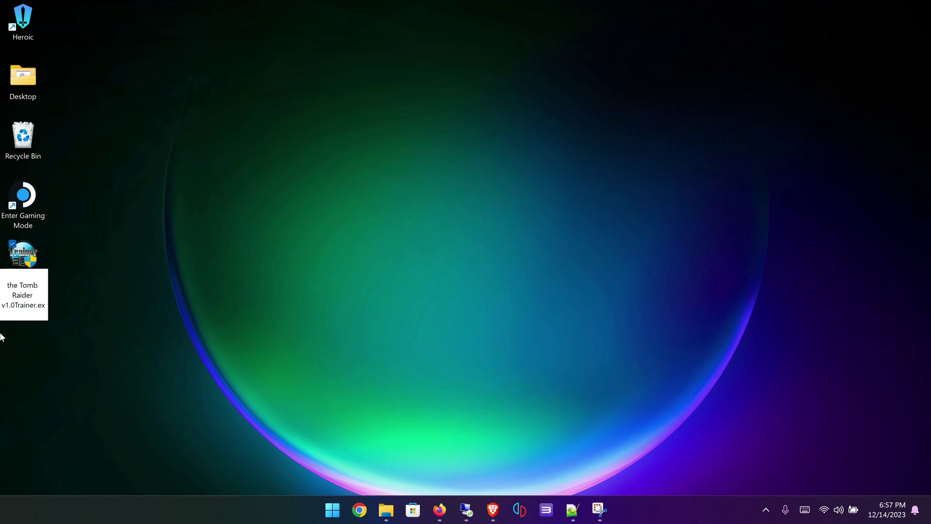
{"action": "key", "text": "BackSpace"}
{"action": "key", "text": "BackSpace"}
{"action": "key", "text": "BackSpace"}
{"action": "key", "text": "BackSpace"}
{"action": "key", "text": "BackSpace"}
{"action": "key", "text": "BackSpace"}
{"action": "key", "text": "BackSpace"}
{"action": "key", "text": "BackSpace"}
{"action": "key", "text": "BackSpace"}
{"action": "key", "text": "BackSpace"}
{"action": "key", "text": "BackSpace"}
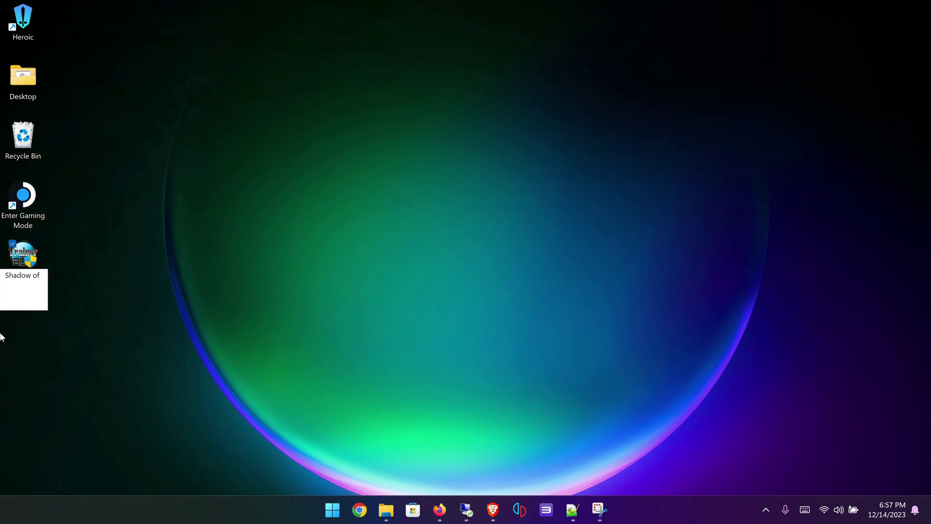
{"action": "key", "text": "BackSpace"}
{"action": "key", "text": "BackSpace"}
{"action": "key", "text": "BackSpace"}
{"action": "key", "text": "BackSpace"}
{"action": "key", "text": "BackSpace"}
{"action": "key", "text": "BackSpace"}
{"action": "key", "text": "BackSpace"}
{"action": "key", "text": "BackSpace"}
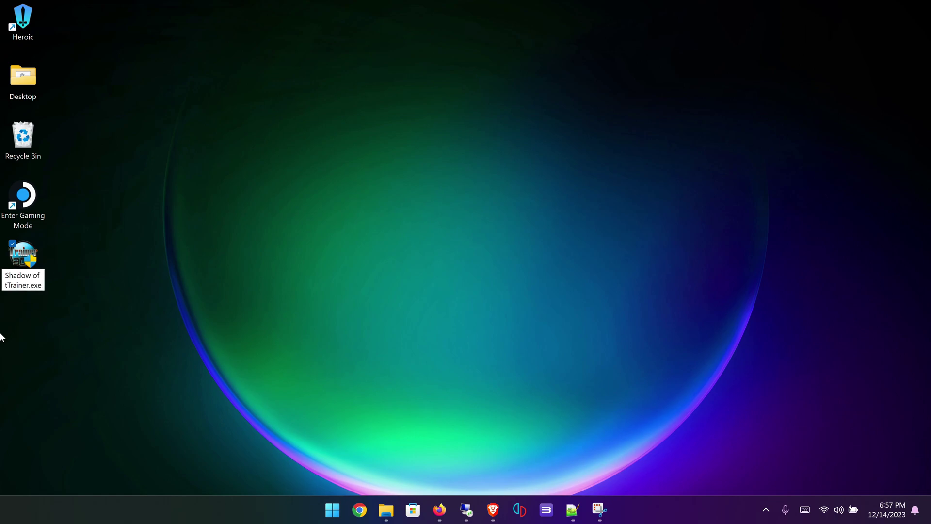
{"action": "key", "text": "BackSpace"}
{"action": "key", "text": "BackSpace"}
{"action": "key", "text": "BackSpace"}
{"action": "key", "text": "BackSpace"}
{"action": "key", "text": "BackSpace"}
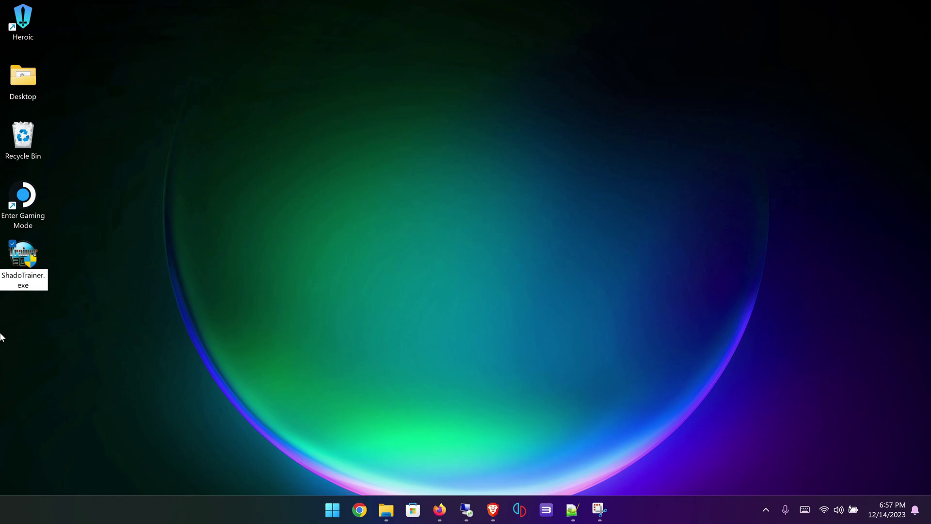
{"action": "key", "text": "Return"}
- Move the trainer executable toward the middle of the desktop and rename it ShadowofthetombraiderTrainer.exe
{"action": "left_click_drag", "start_coordinate": [28, 269], "coordinate": [307, 277]}
{"action": "right_click", "coordinate": [302, 280]}
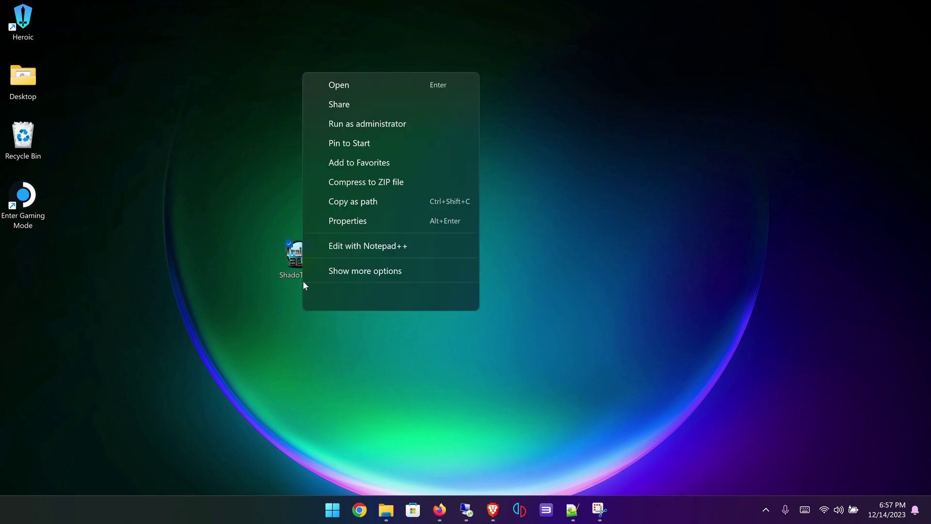
{"action": "left_click", "coordinate": [390, 297]}
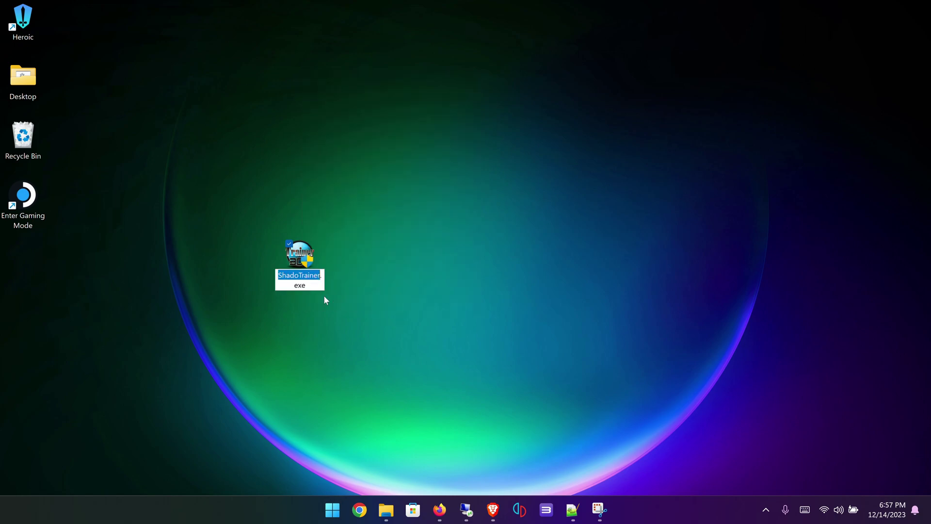
{"action": "left_click", "coordinate": [298, 275]}
{"action": "type", "text": "w"}
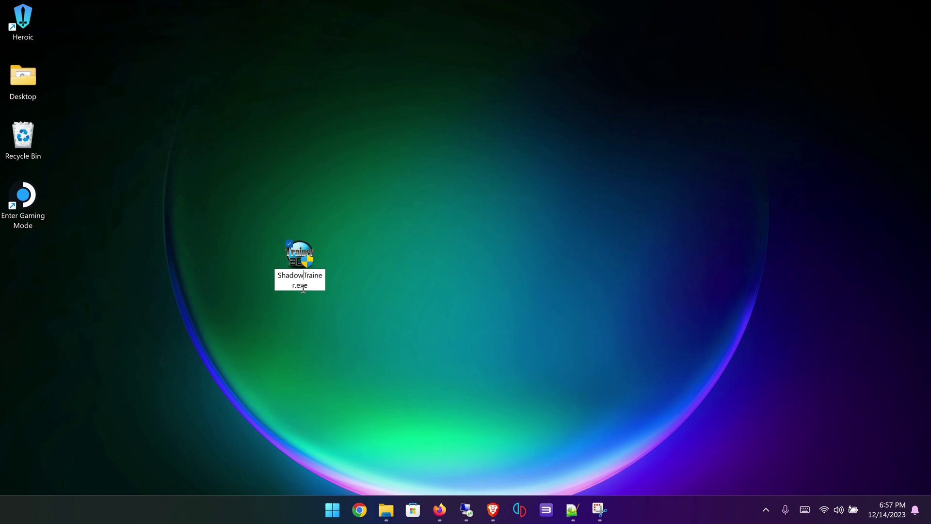
{"action": "type", "text": "of"}
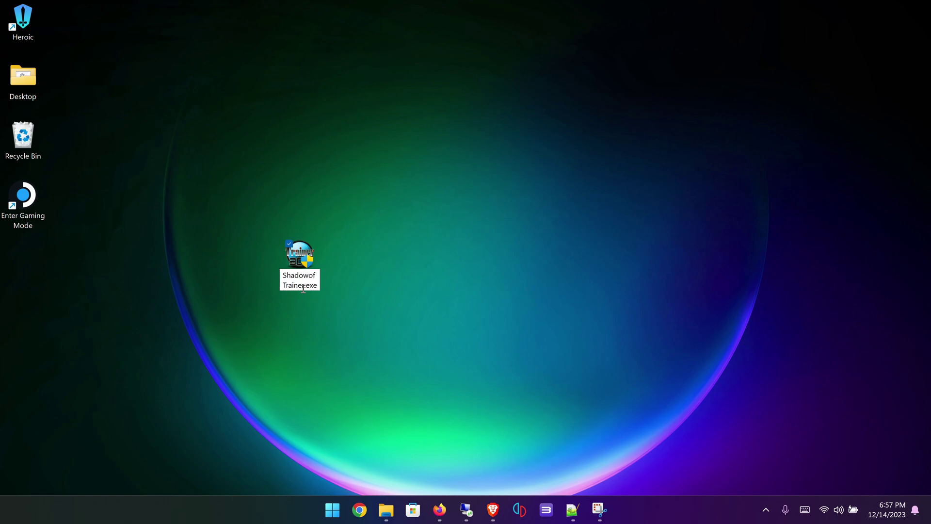
{"action": "key", "text": "BackSpace"}
{"action": "type", "text": "the"}
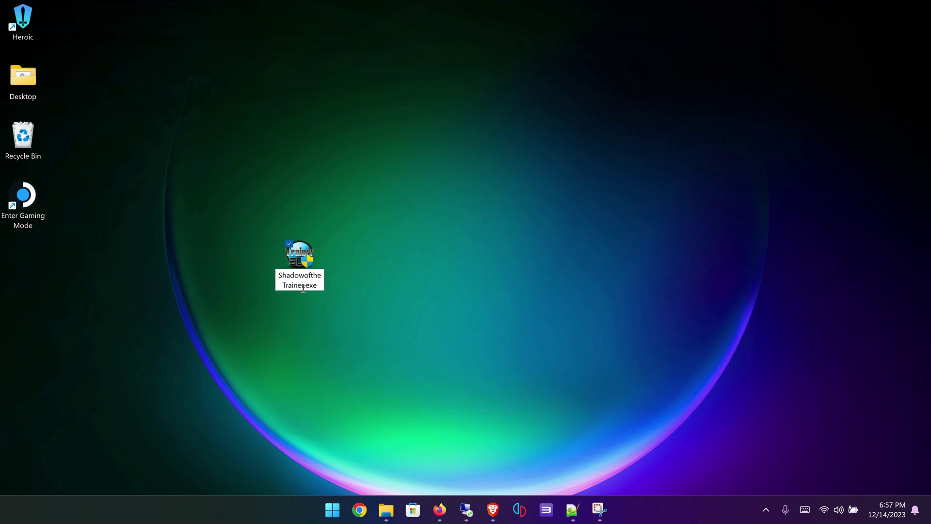
{"action": "type", "text": "tom"}
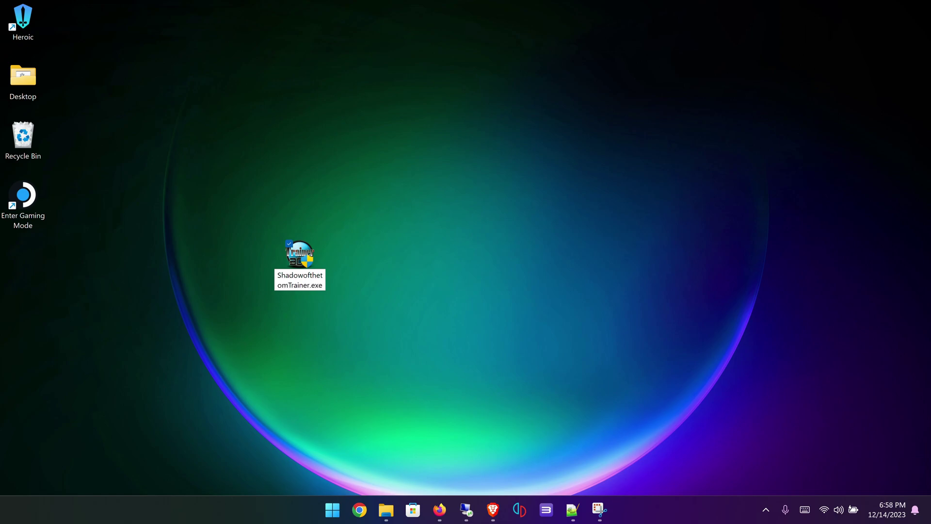
{"action": "type", "text": "b"}
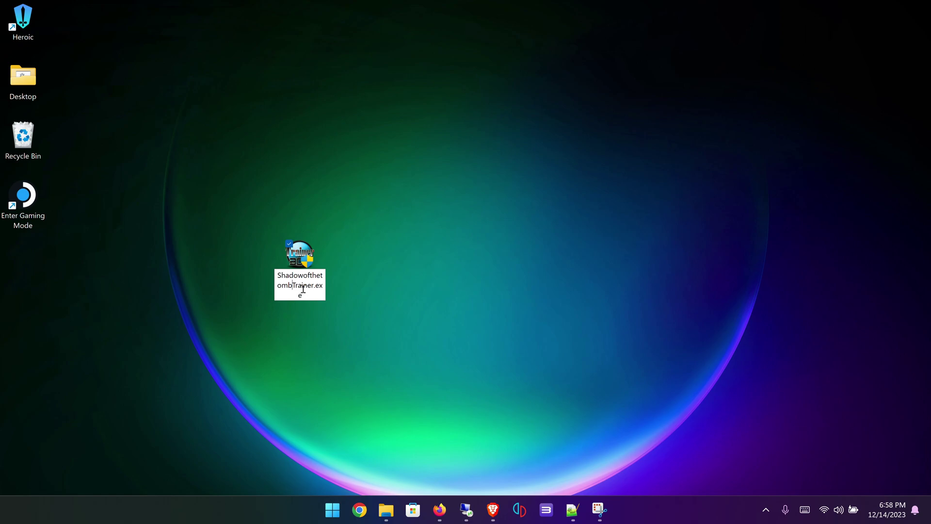
{"action": "type", "text": "Raider"}
{"action": "key", "text": "Return"}
{"action": "key", "text": "Return"}
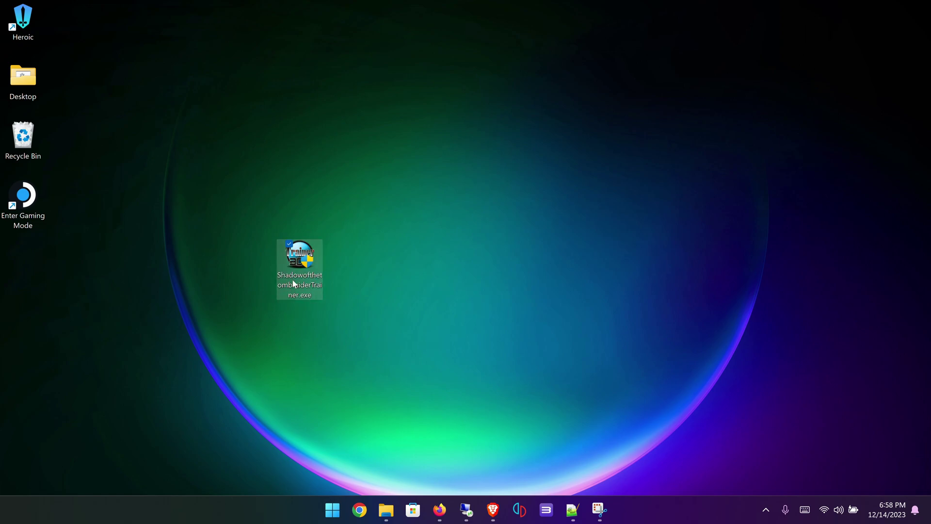
{"action": "left_click", "coordinate": [462, 221]}
- Switch to Notepad++, keep the missing DeadIsland.bat in the editor, and select its three lines
{"action": "mouse_move", "coordinate": [575, 512]}
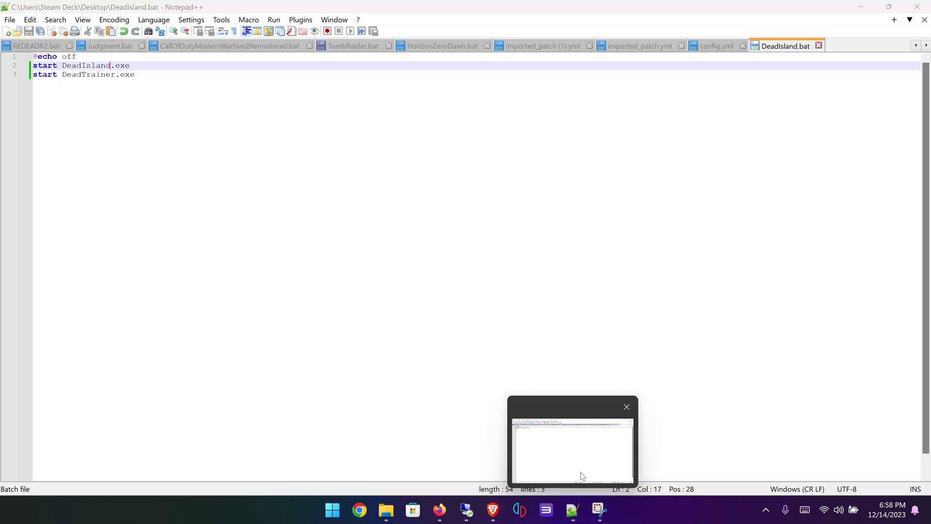
{"action": "left_click", "coordinate": [580, 473]}
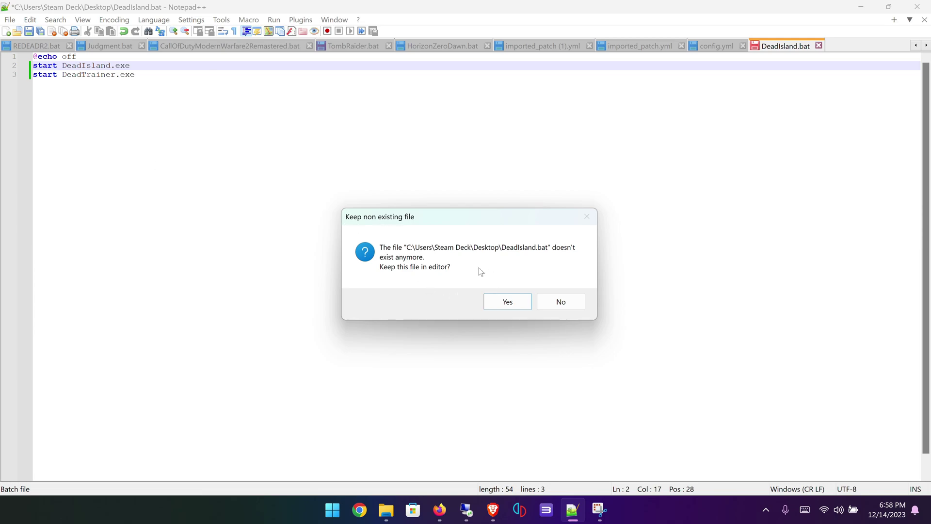
{"action": "left_click", "coordinate": [526, 303]}
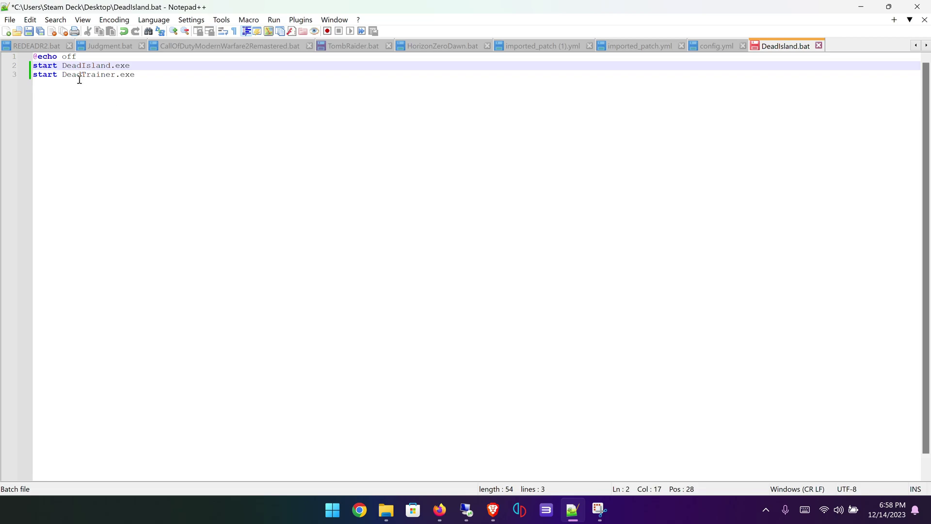
{"action": "left_click", "coordinate": [160, 86]}
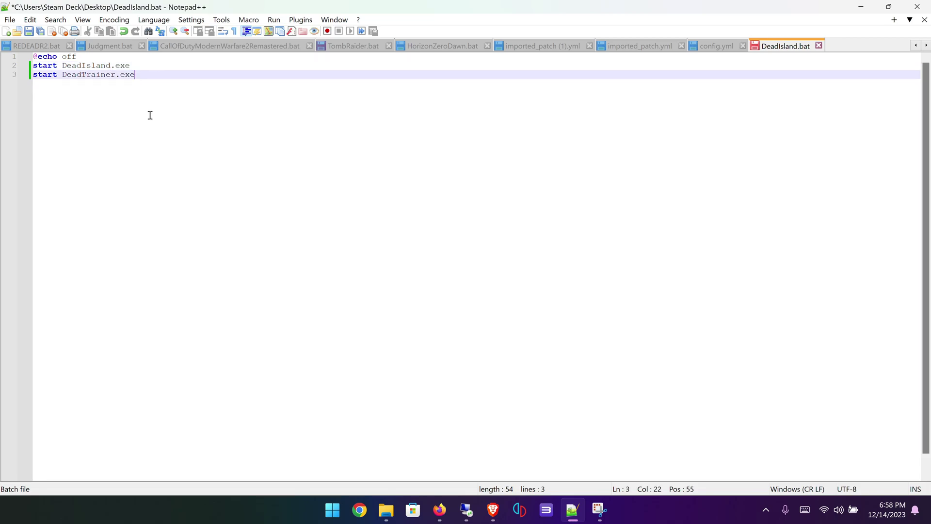
{"action": "left_click", "coordinate": [26, 56], "text": "shift"}
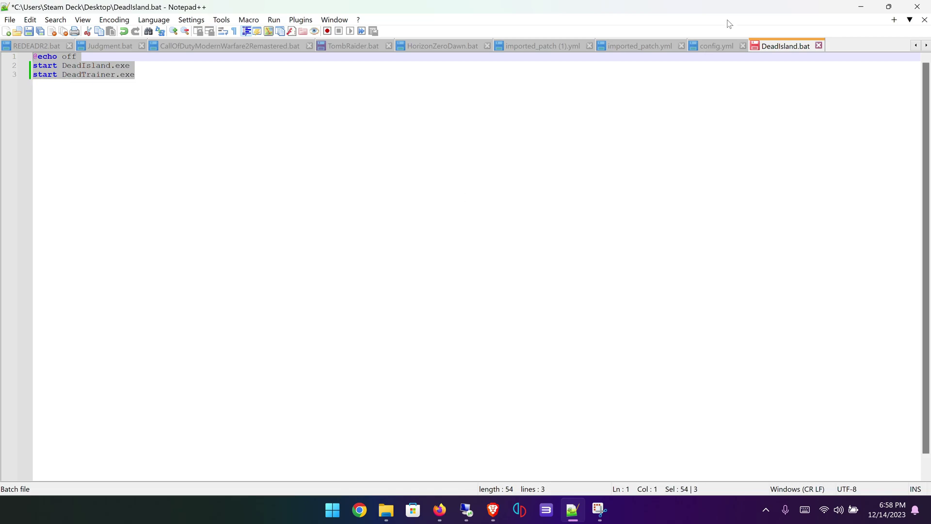
- Copy the trainer's file name without its extension from the desktop, leaving the name as it is
{"action": "left_click", "coordinate": [862, 8]}
{"action": "left_click", "coordinate": [305, 296]}
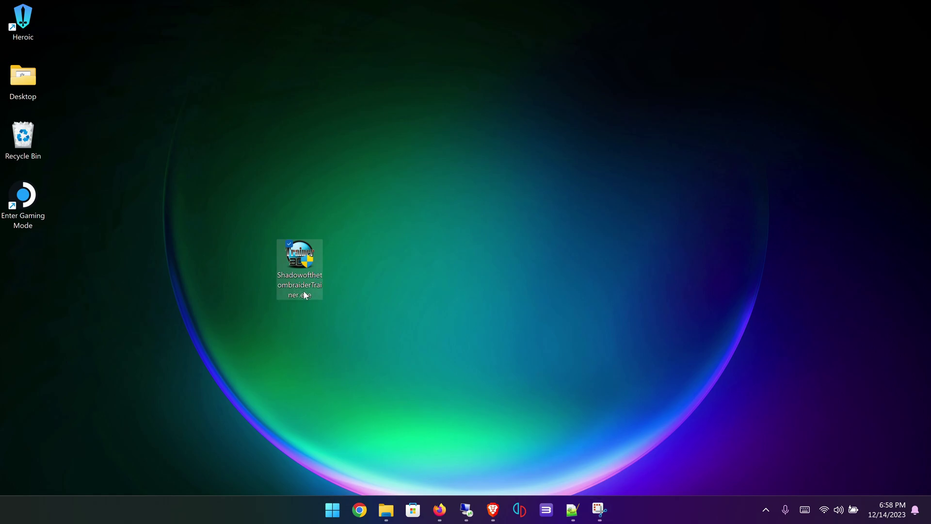
{"action": "right_click", "coordinate": [300, 272]}
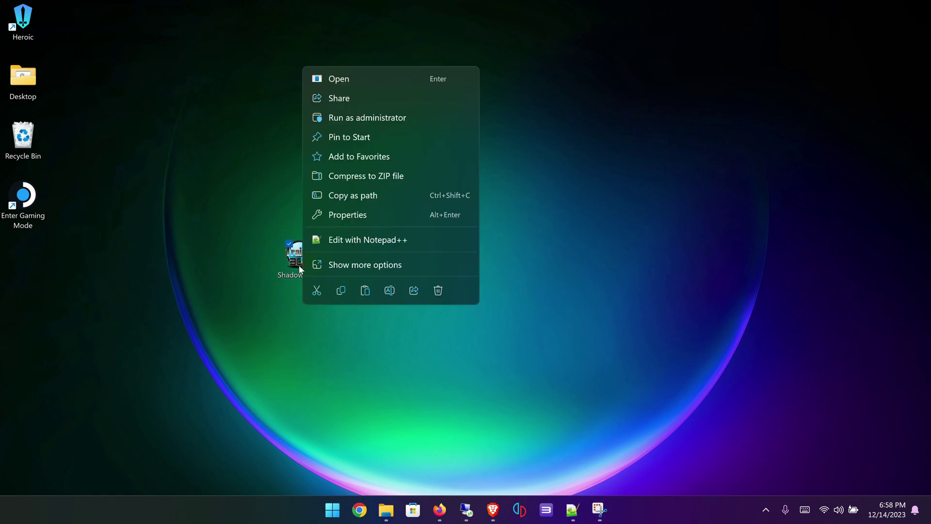
{"action": "left_click", "coordinate": [391, 290]}
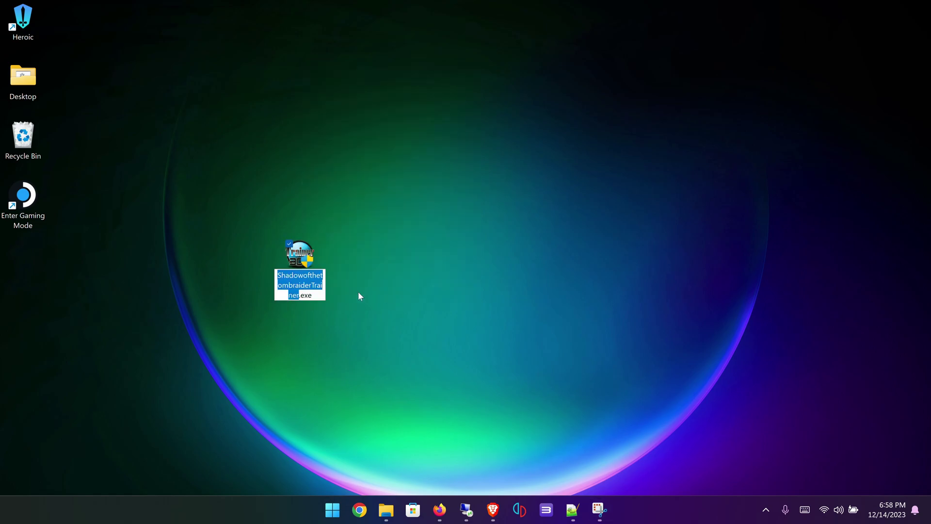
{"action": "right_click", "coordinate": [293, 292]}
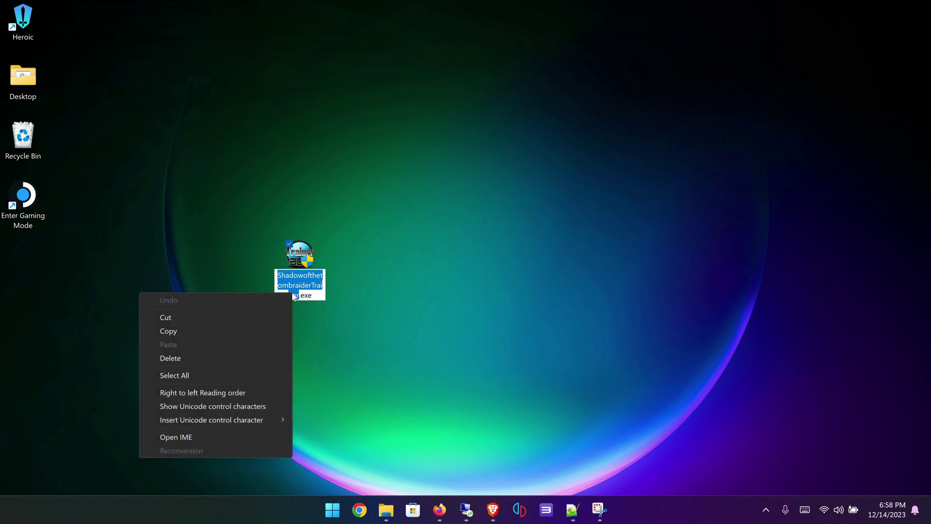
{"action": "left_click", "coordinate": [189, 333]}
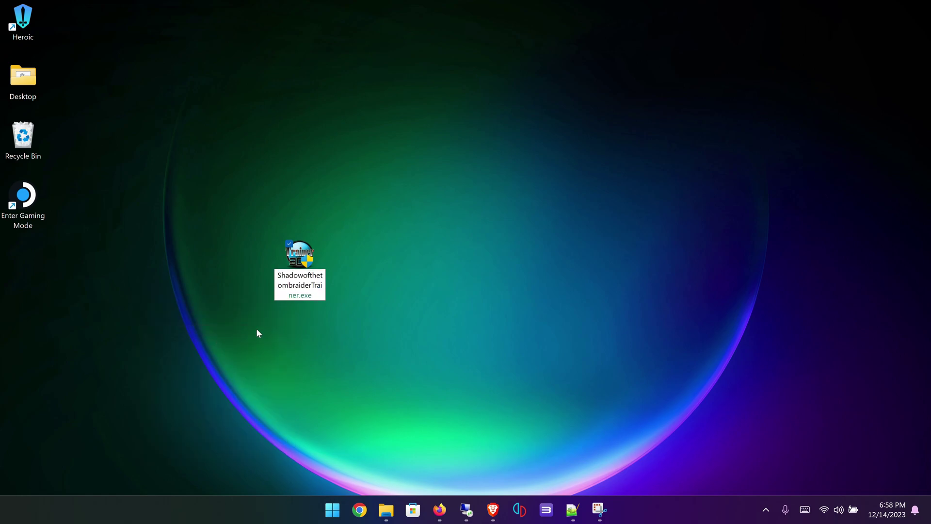
{"action": "key", "text": "Escape"}
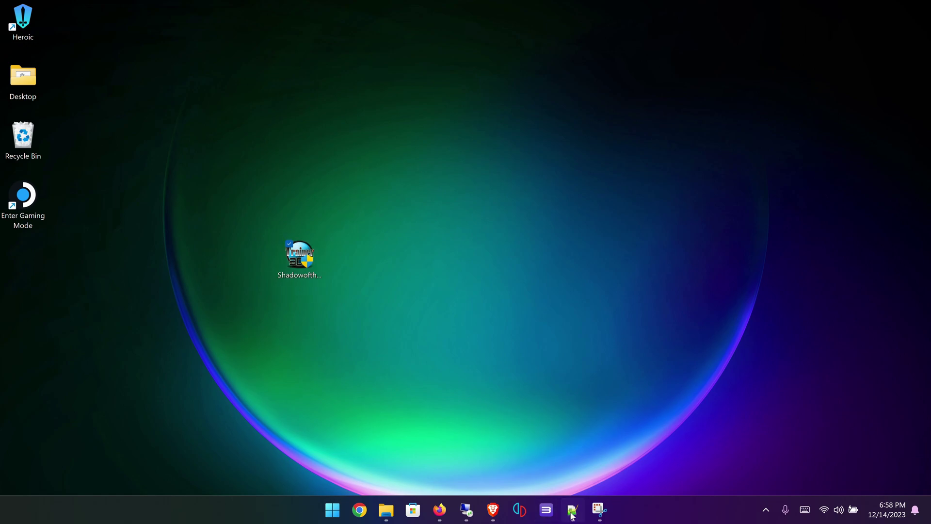
- In DeadIsland.bat in Notepad++, replace DeadTrainer on line 3 with the copied name ShadowofthetombraiderTrainer
{"action": "left_click", "coordinate": [573, 510]}
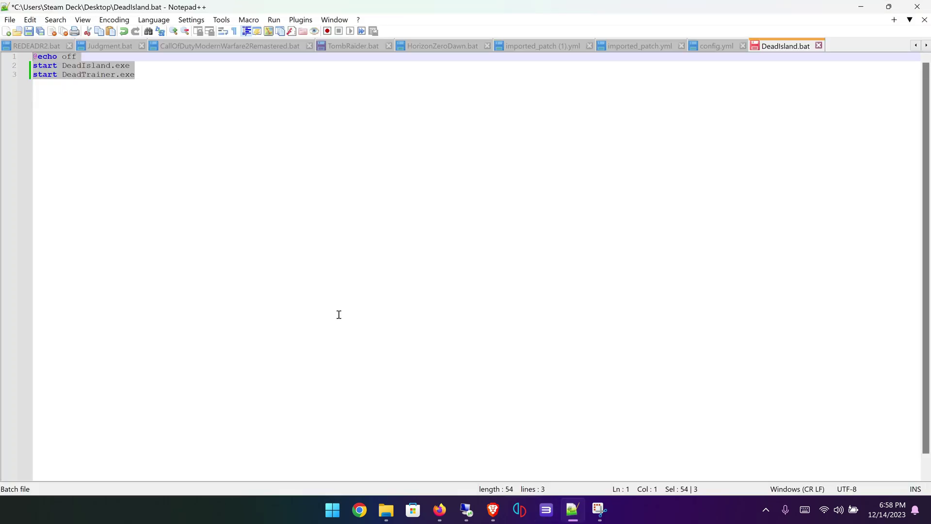
{"action": "left_click", "coordinate": [112, 74]}
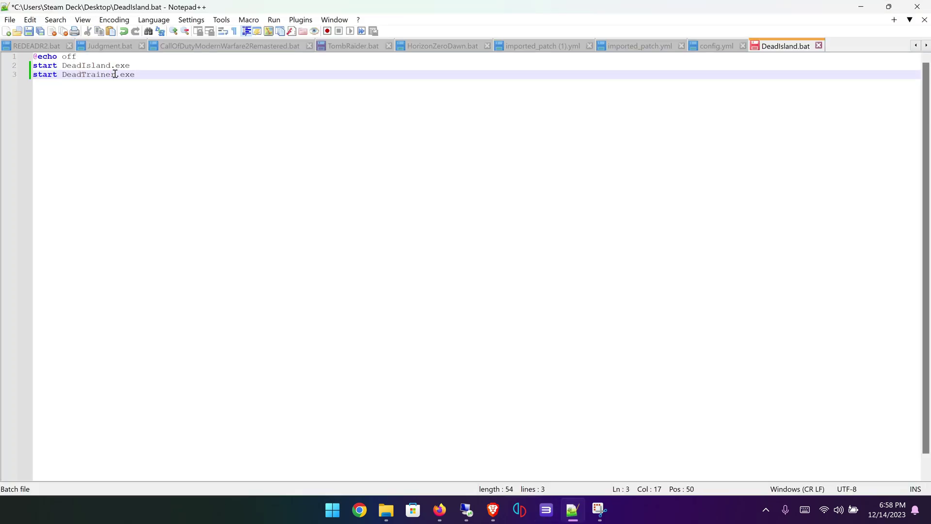
{"action": "left_click_drag", "start_coordinate": [115, 74], "coordinate": [61, 73]}
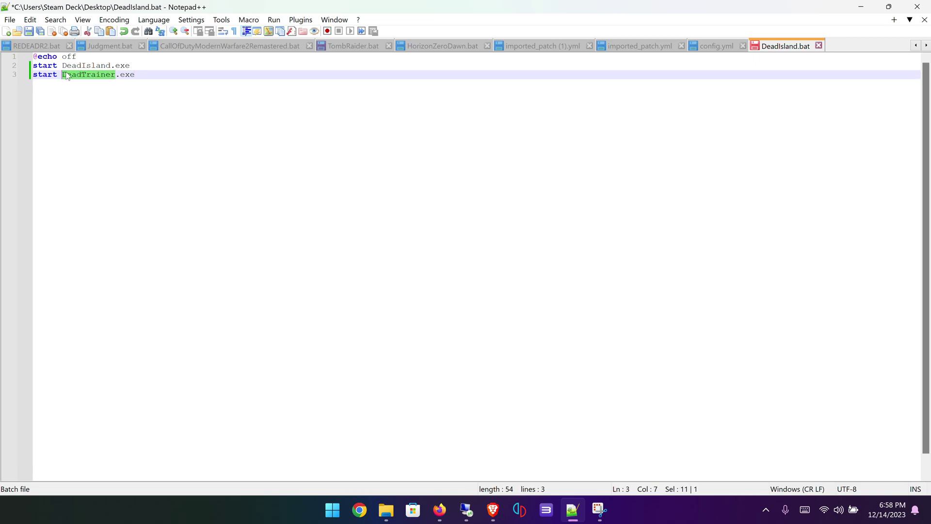
{"action": "right_click", "coordinate": [66, 76]}
{"action": "left_click", "coordinate": [98, 108]}
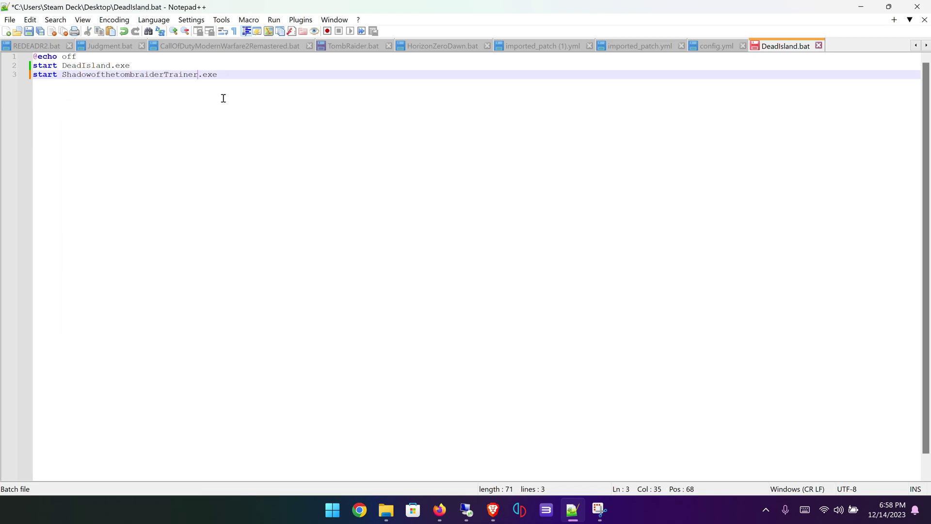
{"action": "key", "text": "End"}
- Run the Shadow of the Tomb Raider trainer from the desktop to check which game process name it expects
{"action": "left_click", "coordinate": [861, 7]}
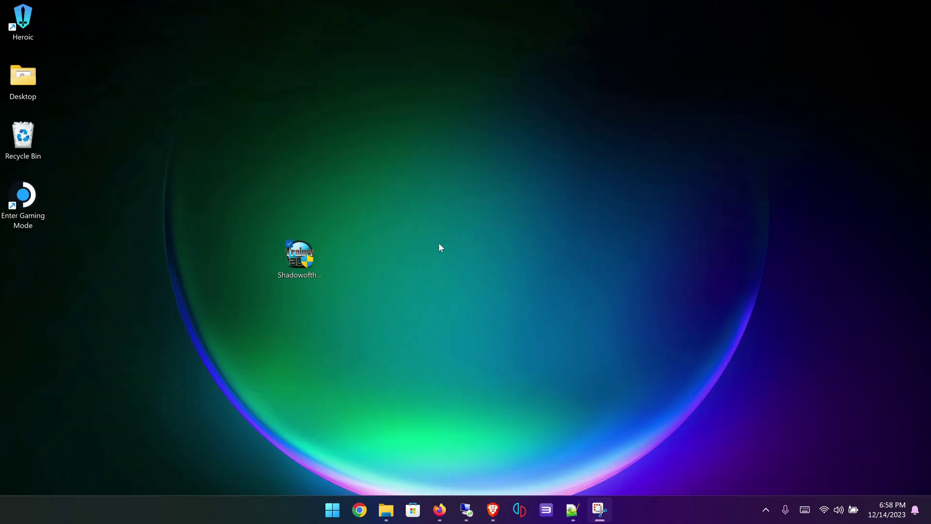
{"action": "left_click", "coordinate": [307, 384]}
{"action": "double_click", "coordinate": [314, 293]}
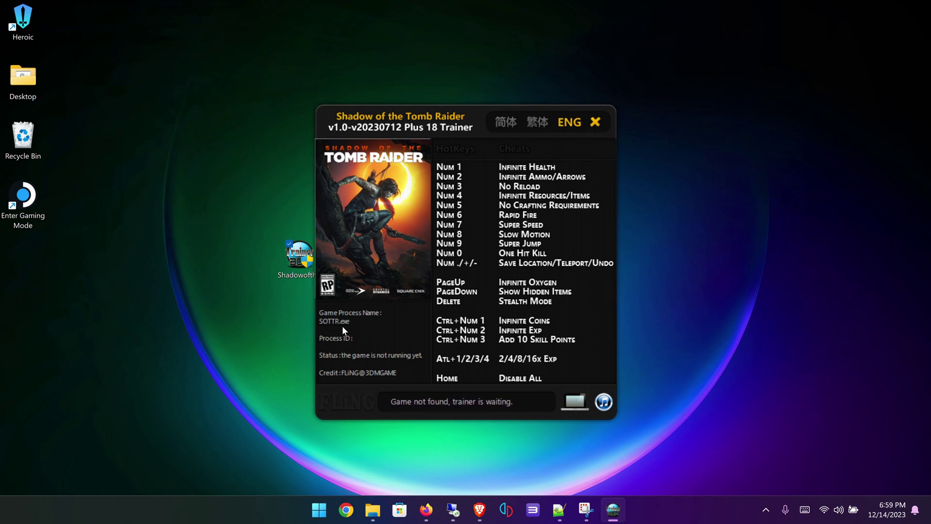
{"action": "key", "text": "alt+Tab"}
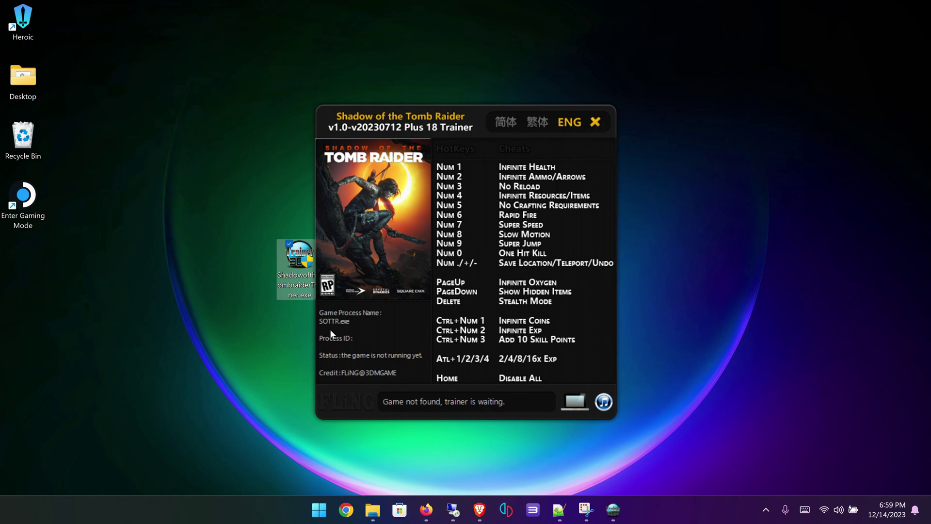
{"action": "left_click", "coordinate": [246, 312]}
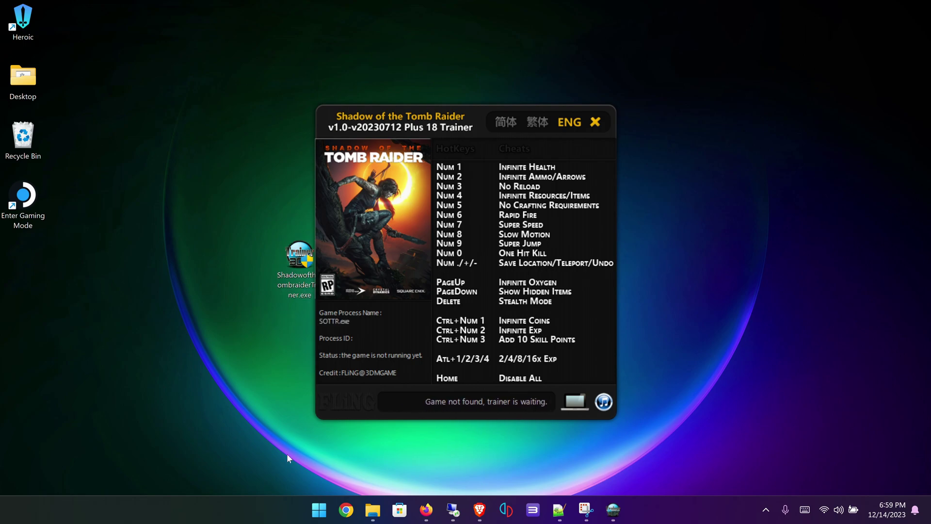
- Switch to File Explorer and open the Shadow of the Tomb Raider Definitive Edition folder on the LEG (D:) drive
{"action": "left_click", "coordinate": [374, 510]}
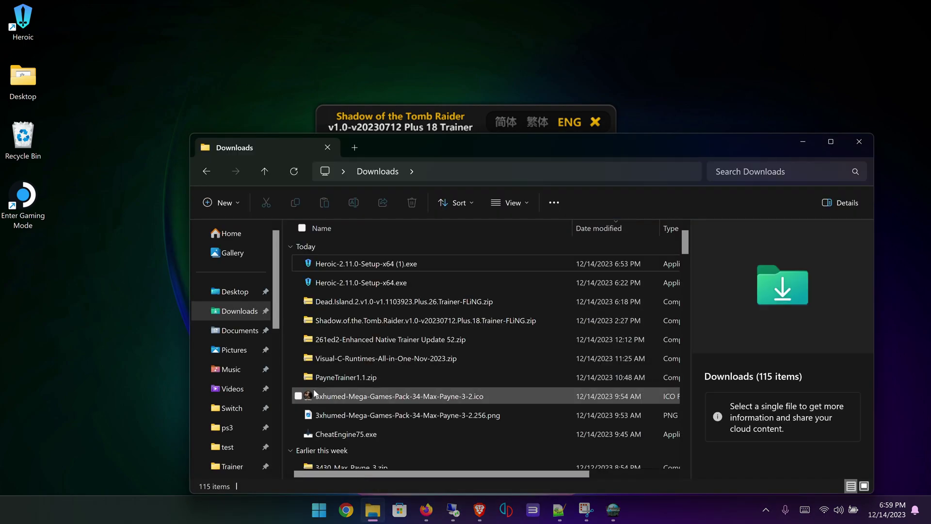
{"action": "scroll", "coordinate": [252, 365], "scroll_direction": "down", "scroll_amount": 5}
{"action": "scroll", "coordinate": [245, 349], "scroll_direction": "up", "scroll_amount": 5}
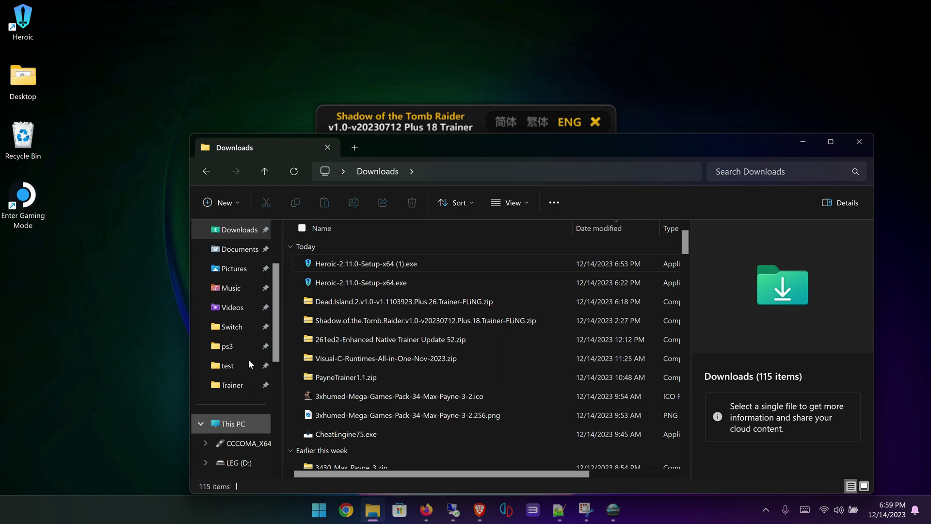
{"action": "scroll", "coordinate": [240, 334], "scroll_direction": "down", "scroll_amount": 3}
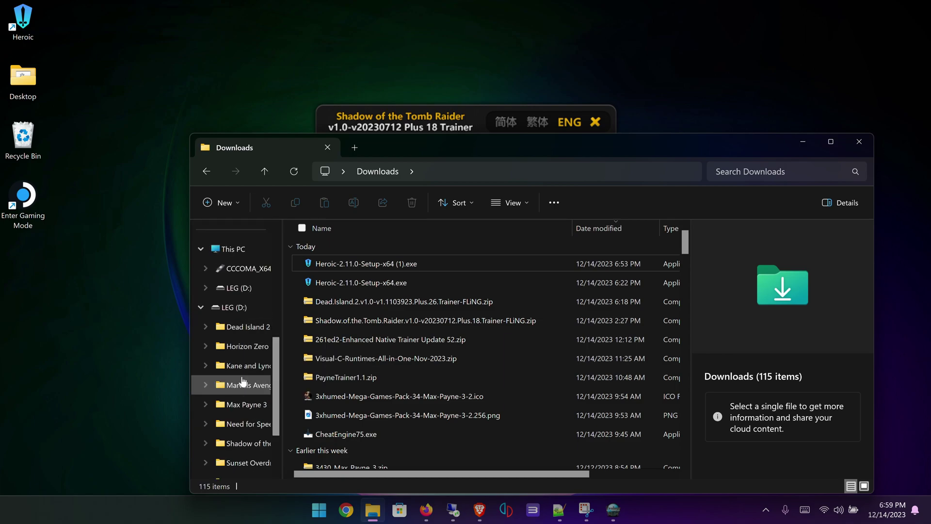
{"action": "left_click", "coordinate": [236, 311]}
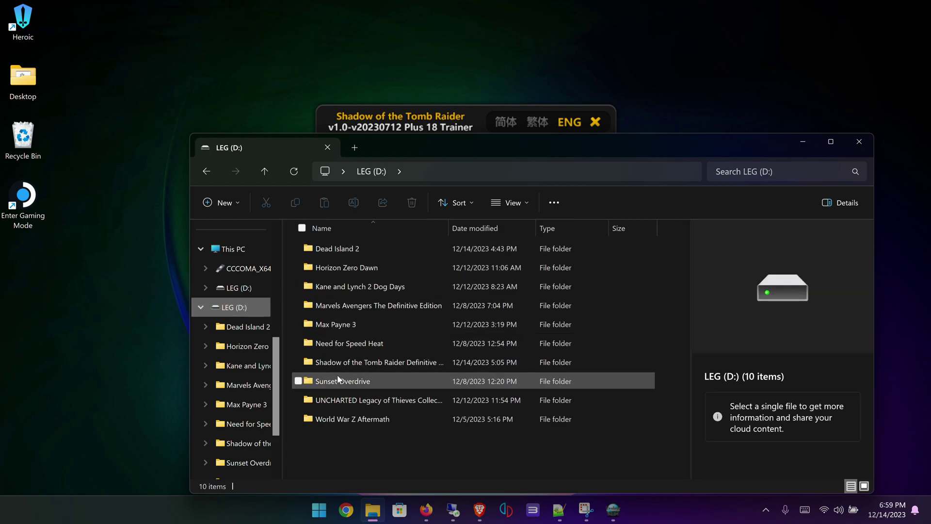
{"action": "double_click", "coordinate": [352, 363]}
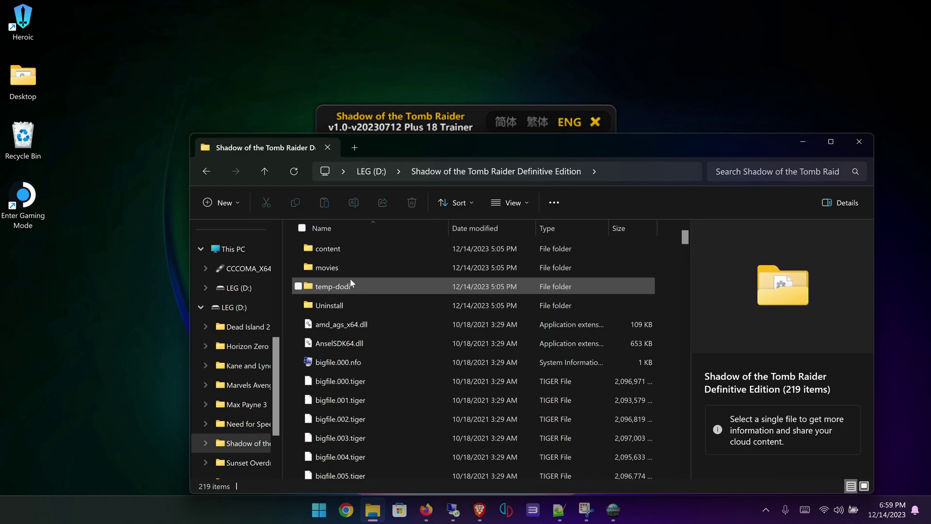
- Find SOTTR.exe in the game folder and copy its file name without the extension, leaving the name as it is
{"action": "scroll", "coordinate": [383, 319], "scroll_direction": "down", "scroll_amount": 3}
{"action": "scroll", "coordinate": [355, 363], "scroll_direction": "down", "scroll_amount": 20}
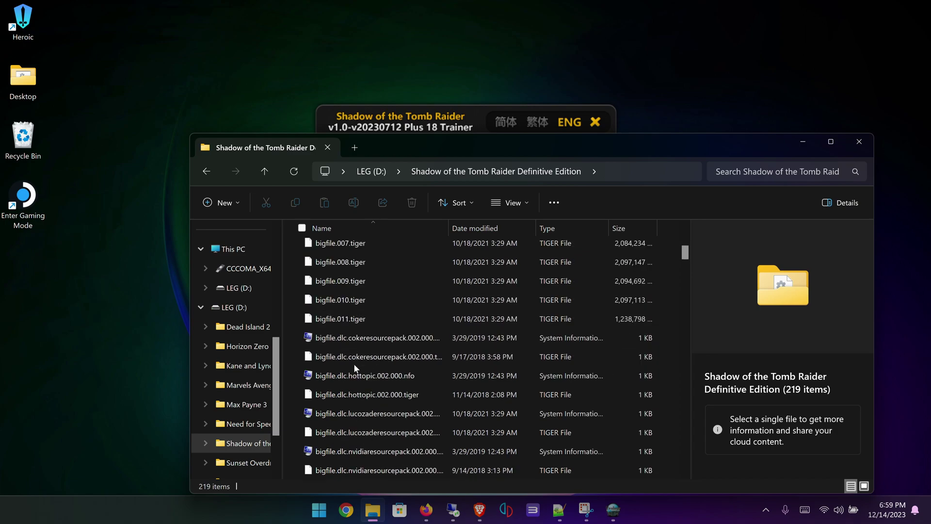
{"action": "scroll", "coordinate": [353, 362], "scroll_direction": "down", "scroll_amount": 15}
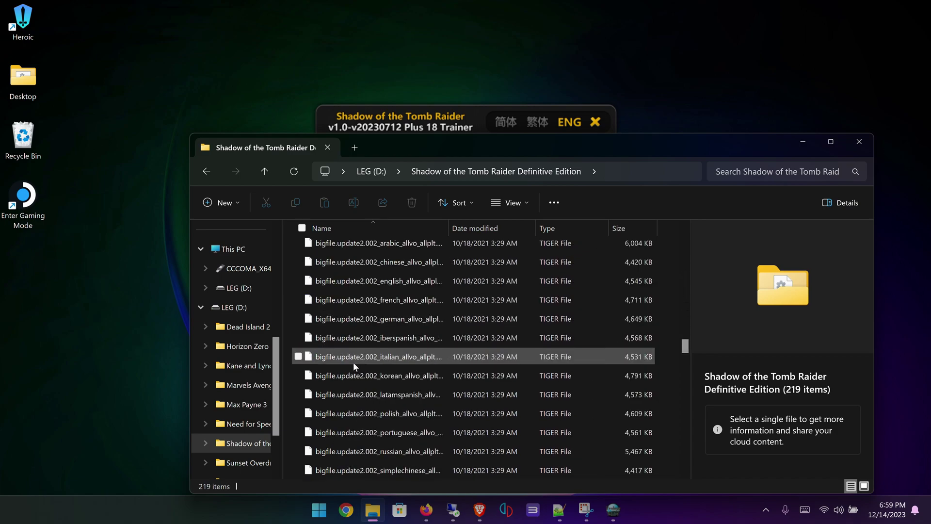
{"action": "scroll", "coordinate": [354, 359], "scroll_direction": "down", "scroll_amount": 5}
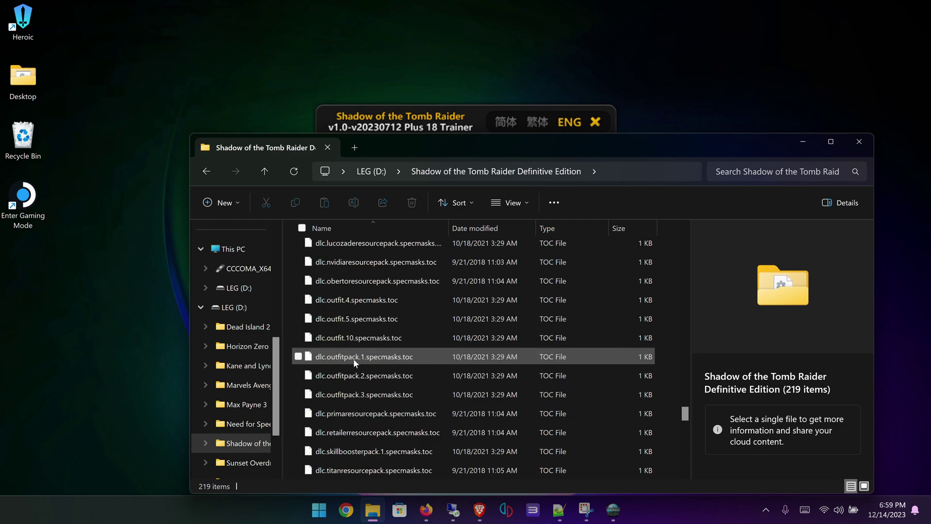
{"action": "scroll", "coordinate": [353, 359], "scroll_direction": "up", "scroll_amount": 4}
{"action": "scroll", "coordinate": [353, 358], "scroll_direction": "down", "scroll_amount": 4}
{"action": "scroll", "coordinate": [353, 357], "scroll_direction": "down", "scroll_amount": 4}
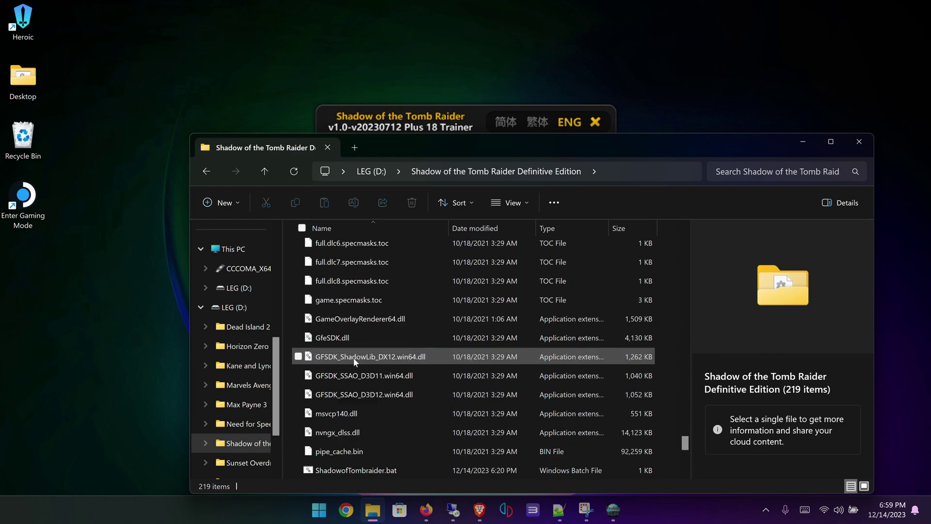
{"action": "scroll", "coordinate": [353, 357], "scroll_direction": "down", "scroll_amount": 5}
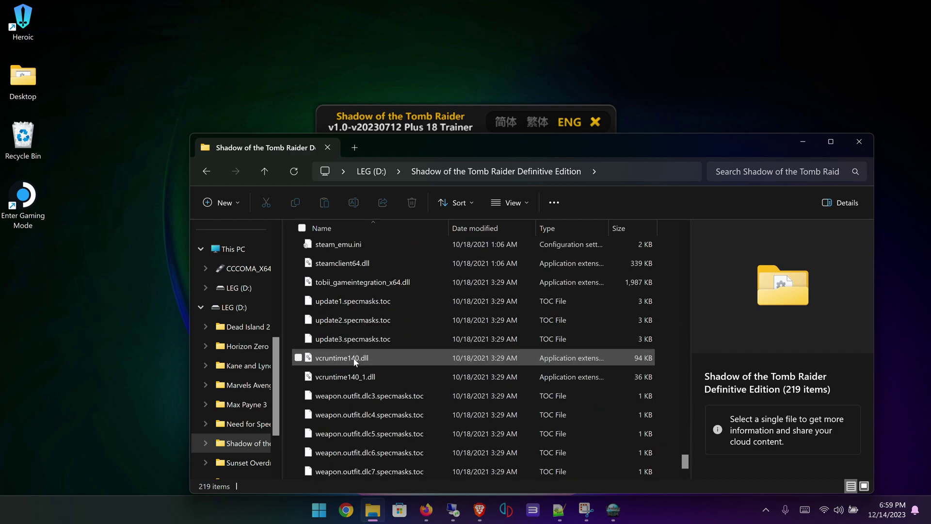
{"action": "scroll", "coordinate": [355, 418], "scroll_direction": "up", "scroll_amount": 3}
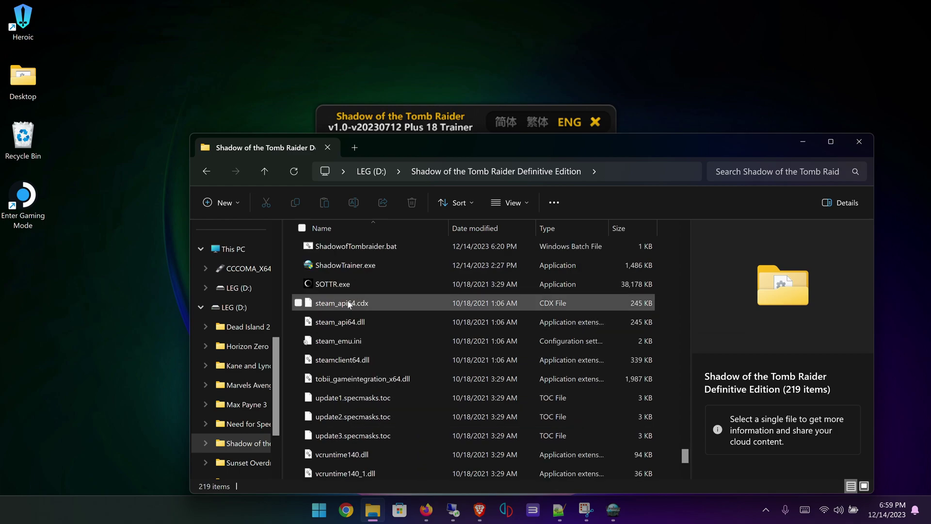
{"action": "left_click", "coordinate": [333, 284]}
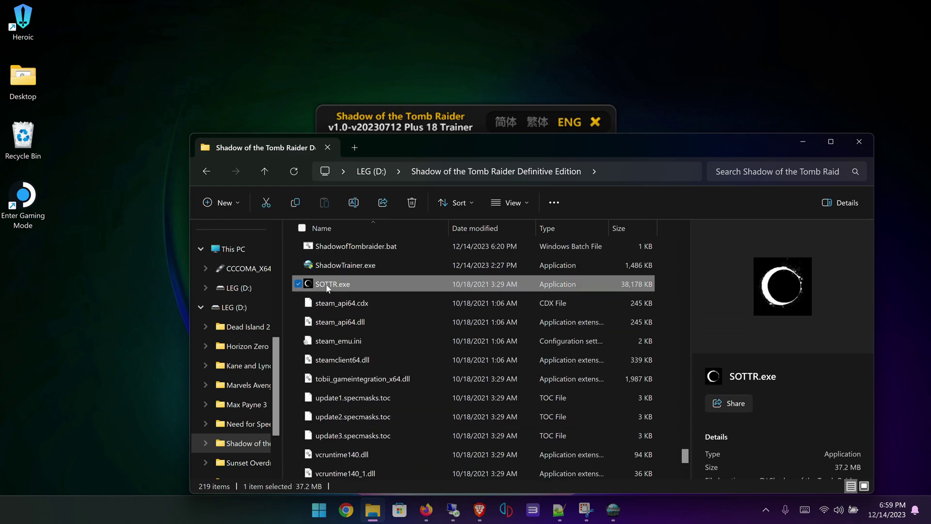
{"action": "right_click", "coordinate": [326, 284]}
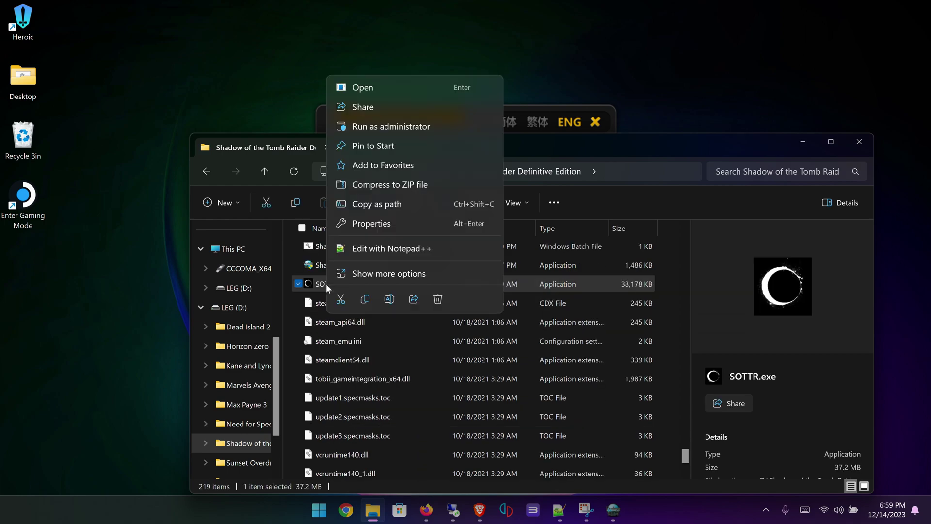
{"action": "left_click", "coordinate": [390, 299]}
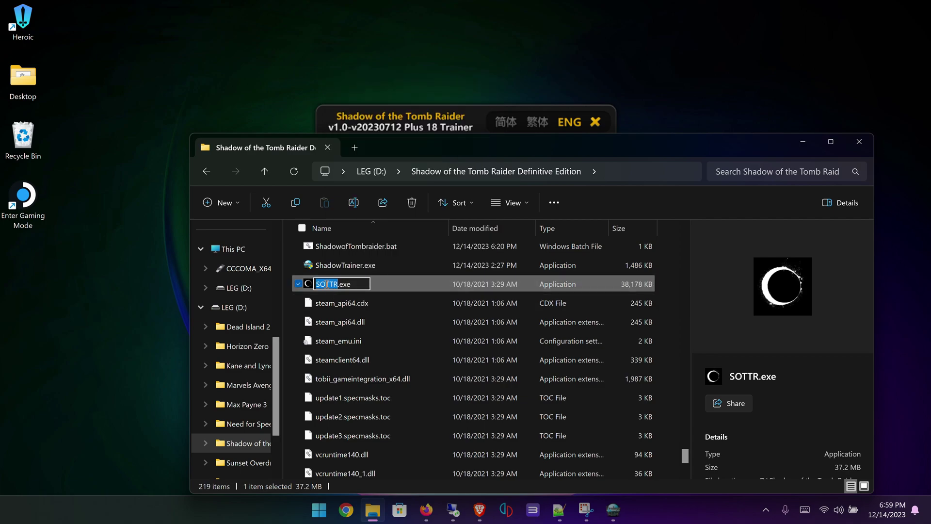
{"action": "right_click", "coordinate": [326, 284]}
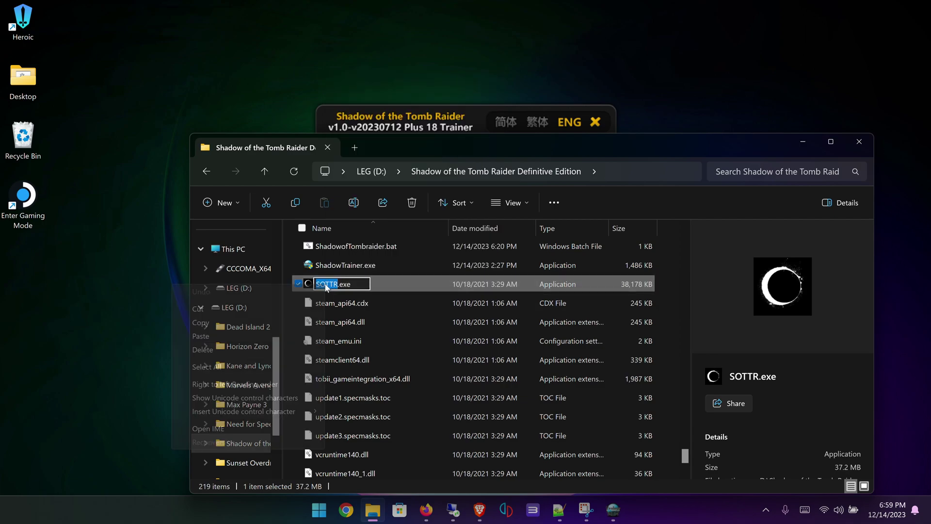
{"action": "left_click", "coordinate": [213, 322]}
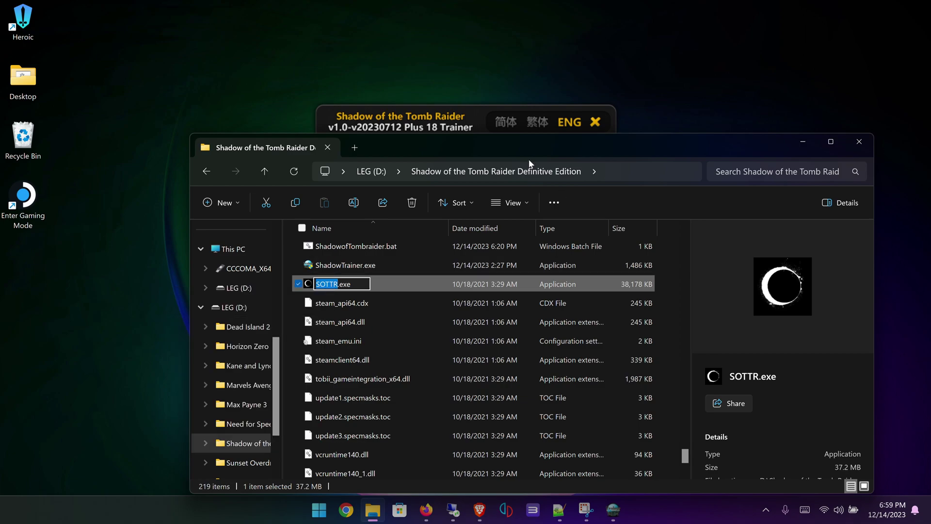
- Close the Shadow of the Tomb Raider trainer and minimize the File Explorer window
{"action": "left_click", "coordinate": [479, 115]}
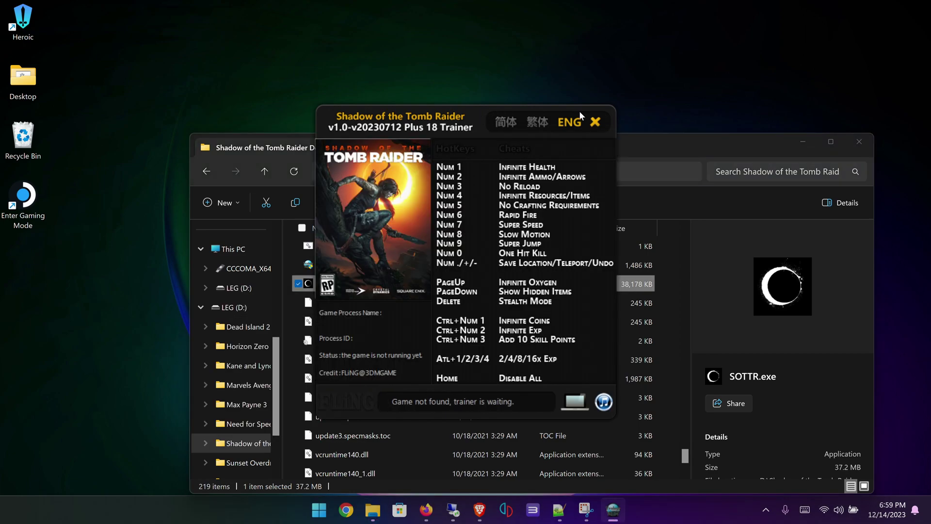
{"action": "left_click", "coordinate": [610, 129]}
{"action": "left_click", "coordinate": [802, 141]}
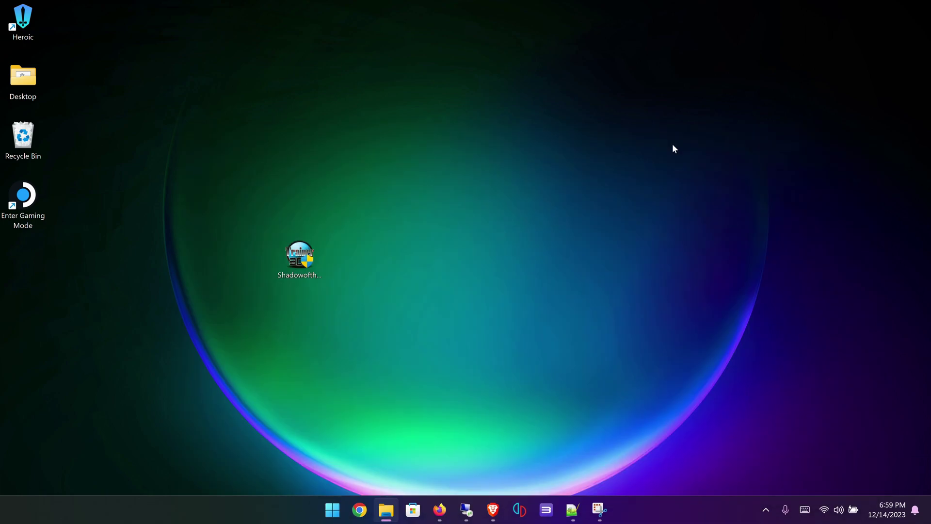
- Switch to Notepad++ and replace DeadIsland on line 2 of DeadIsland.bat with the copied name SOTTR
{"action": "left_click", "coordinate": [573, 510]}
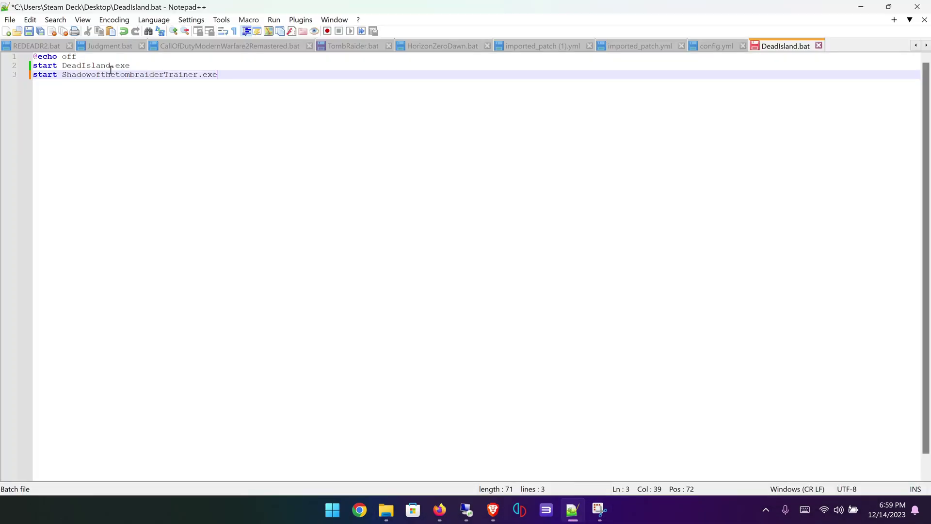
{"action": "left_click_drag", "start_coordinate": [111, 66], "coordinate": [62, 65]}
{"action": "left_click", "coordinate": [72, 57]}
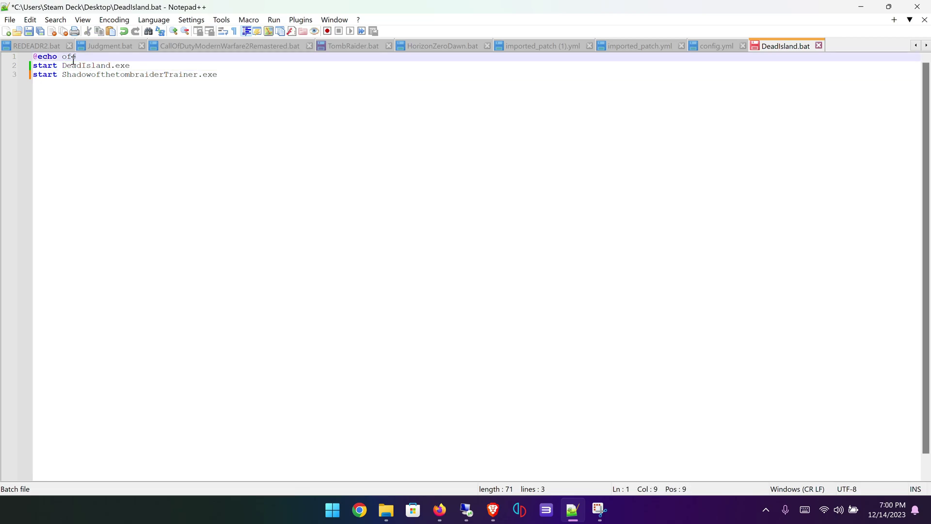
{"action": "right_click", "coordinate": [78, 59]}
{"action": "left_click", "coordinate": [65, 65]}
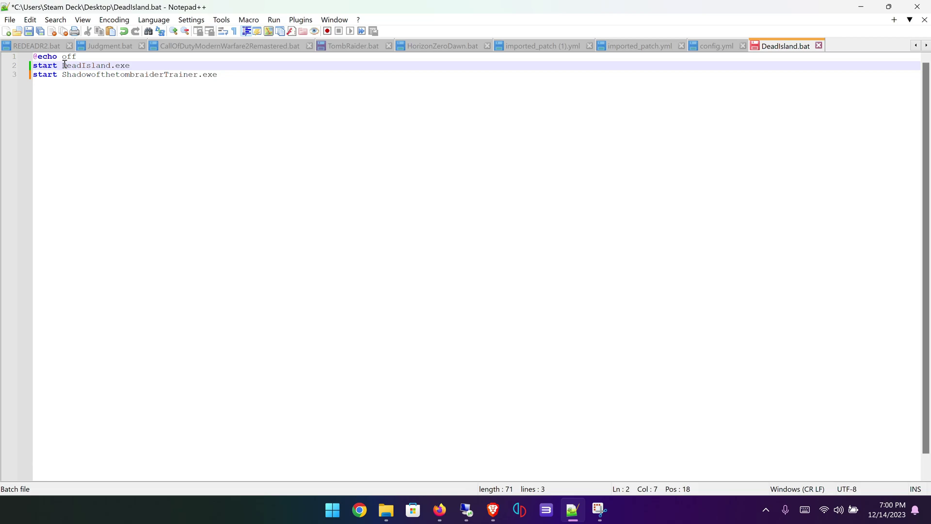
{"action": "left_click_drag", "start_coordinate": [65, 65], "coordinate": [112, 65]}
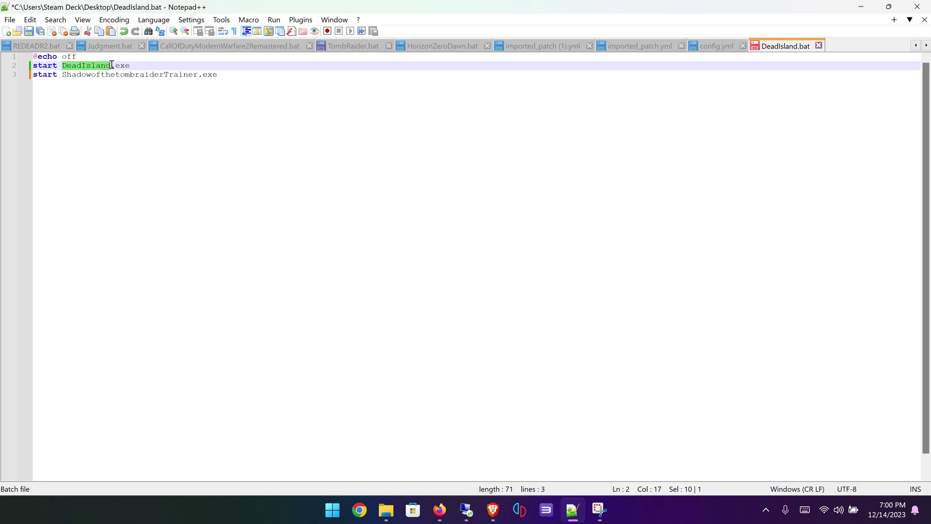
{"action": "right_click", "coordinate": [105, 66]}
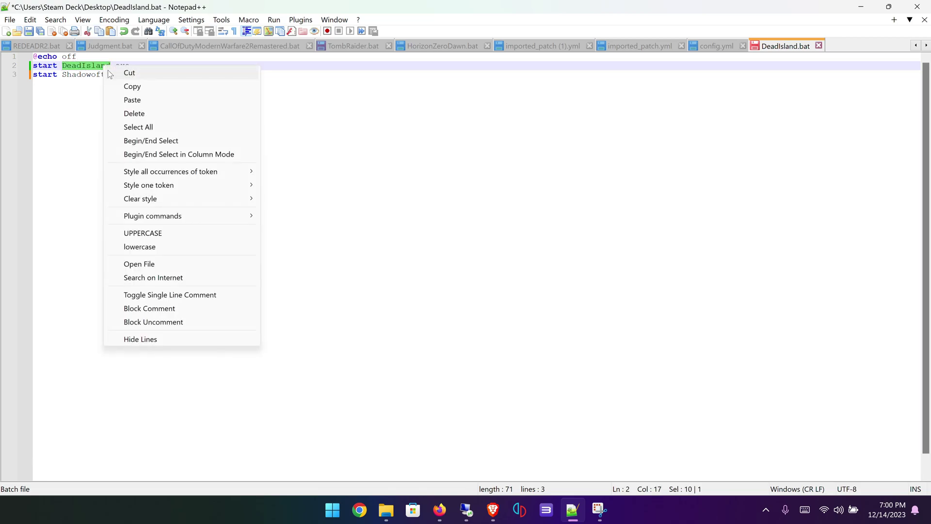
{"action": "left_click", "coordinate": [138, 100]}
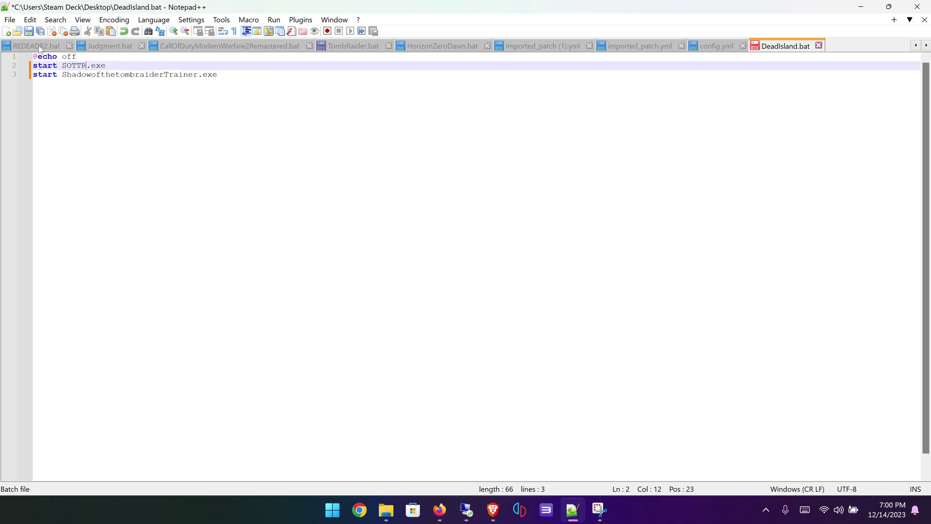
- Start saving the script under a new name on the Desktop, with Batch file (*.bat;*.cmd;*.nt) as the file type
{"action": "left_click", "coordinate": [9, 19]}
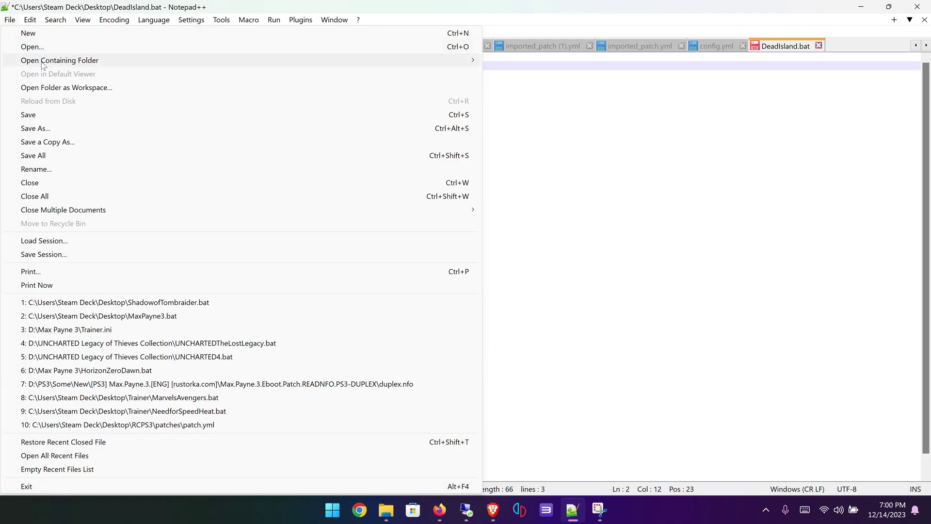
{"action": "left_click", "coordinate": [42, 130]}
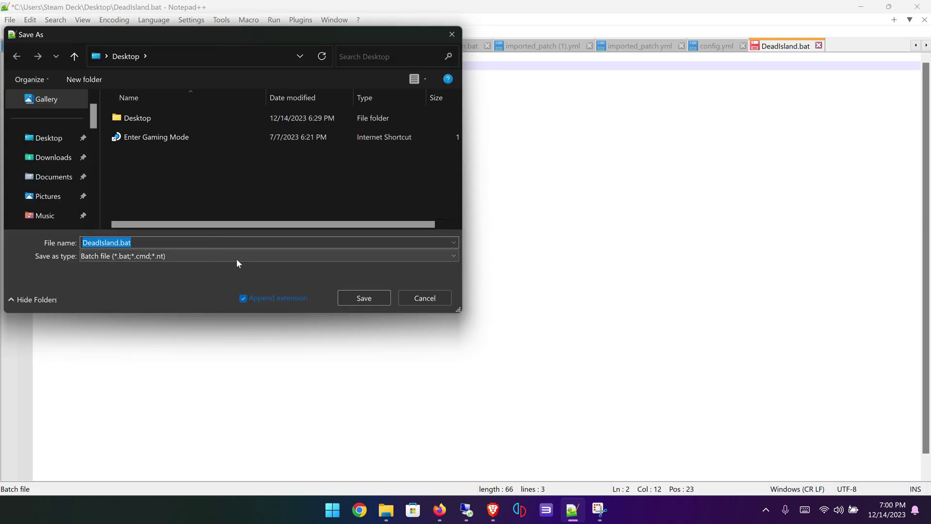
{"action": "left_click", "coordinate": [237, 255]}
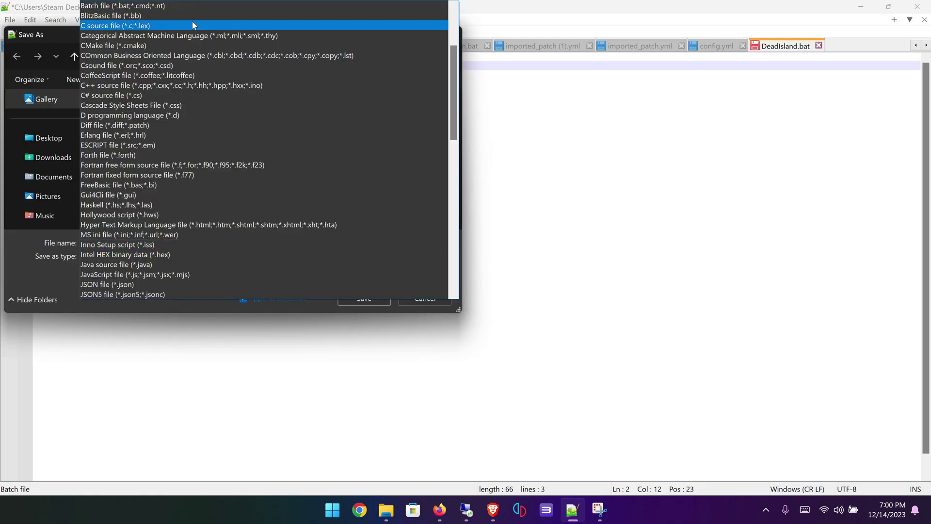
{"action": "scroll", "coordinate": [130, 157], "scroll_direction": "down", "scroll_amount": 3}
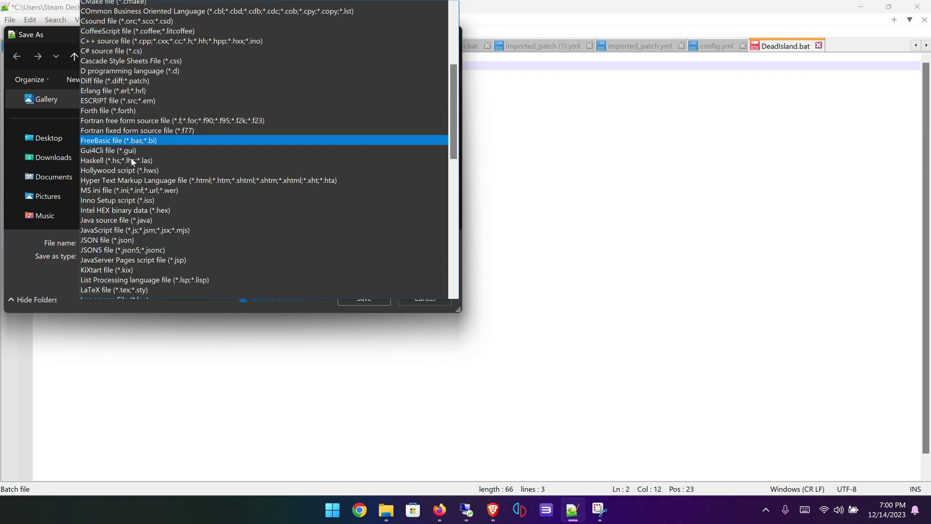
{"action": "scroll", "coordinate": [130, 157], "scroll_direction": "down", "scroll_amount": 3}
{"action": "scroll", "coordinate": [141, 196], "scroll_direction": "up", "scroll_amount": 4}
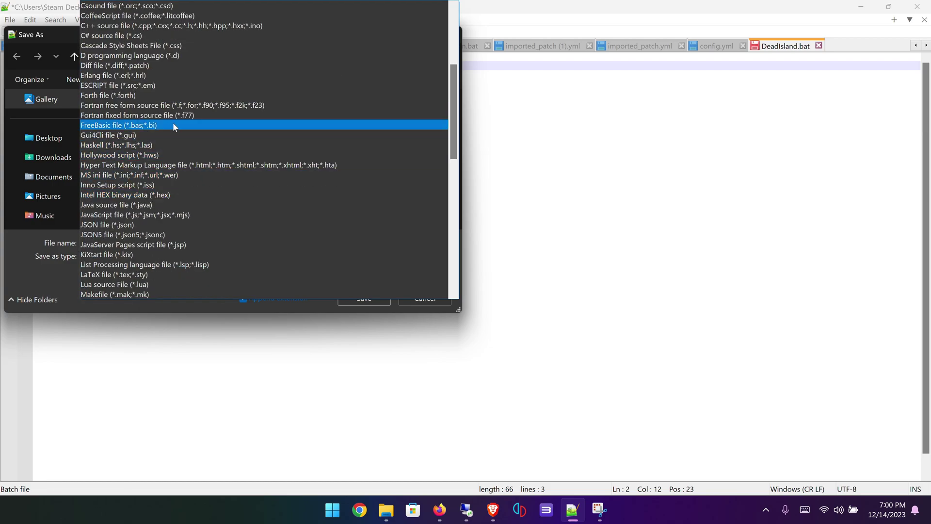
{"action": "scroll", "coordinate": [172, 141], "scroll_direction": "up", "scroll_amount": 1}
{"action": "scroll", "coordinate": [171, 139], "scroll_direction": "up", "scroll_amount": 4}
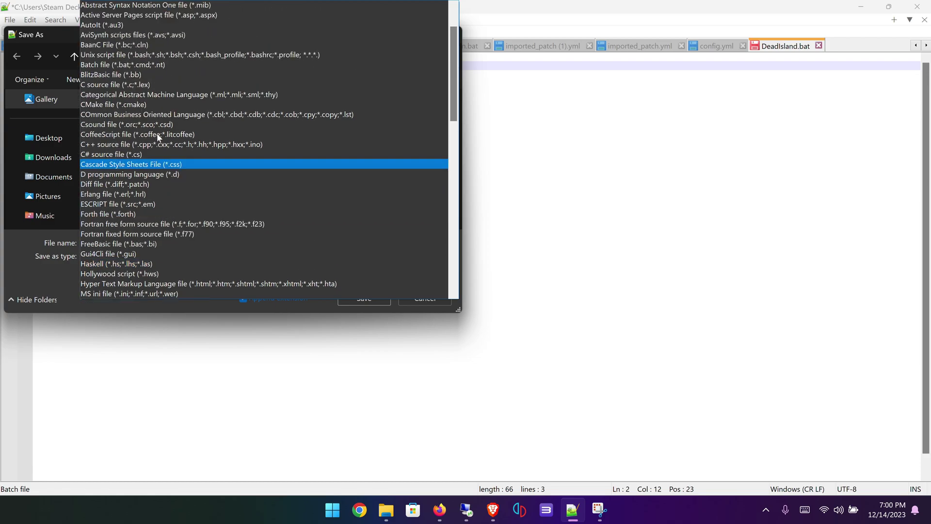
{"action": "left_click", "coordinate": [115, 65]}
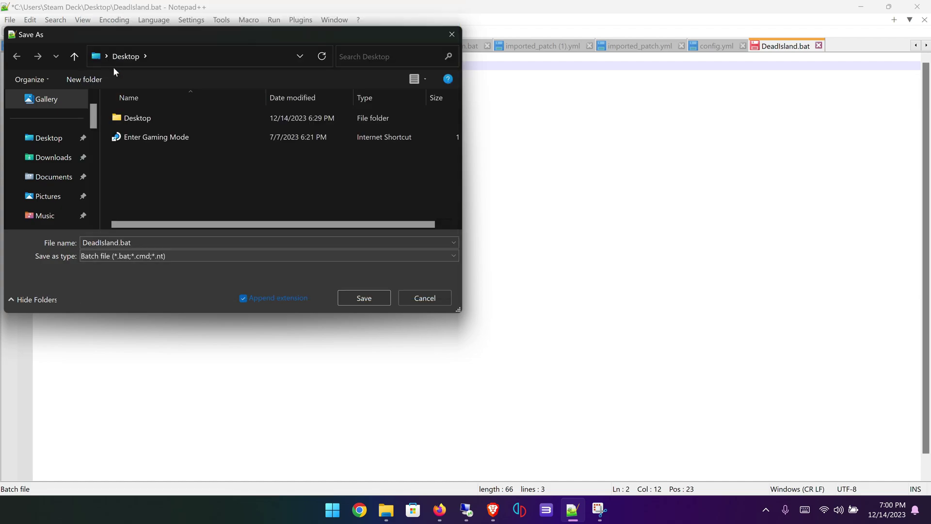
- Replace the proposed file name DeadIsland.bat with the suggested ShadowofthetombraiderTrainer.exe
{"action": "double_click", "coordinate": [134, 243]}
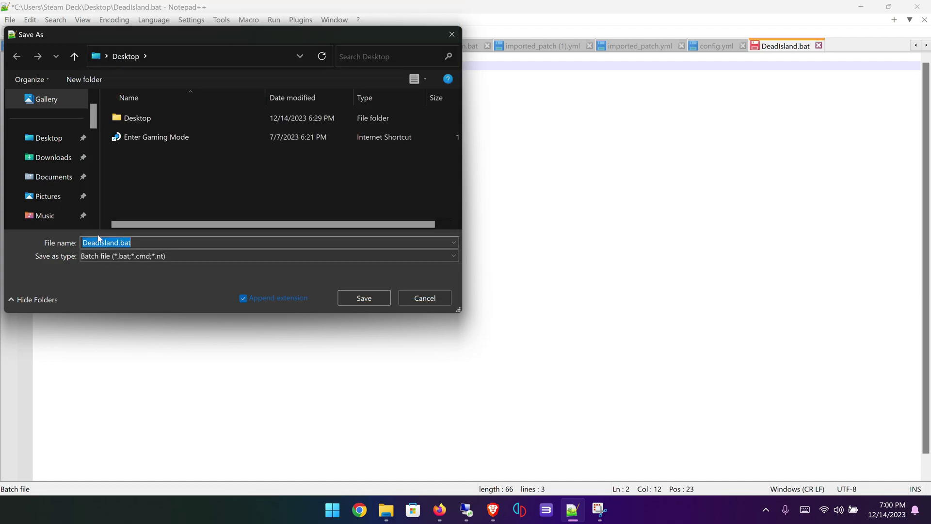
{"action": "left_click", "coordinate": [98, 243]}
{"action": "left_click_drag", "start_coordinate": [128, 242], "coordinate": [40, 236]}
{"action": "type", "text": "S"}
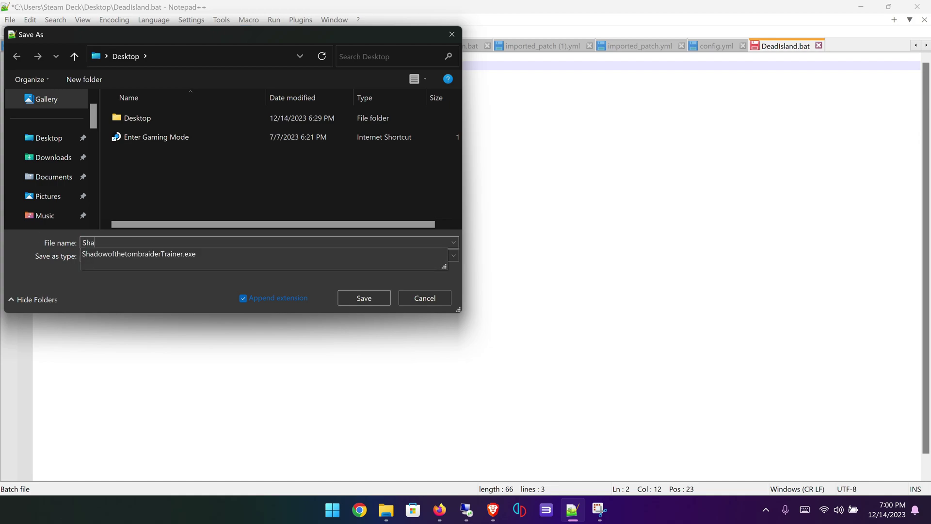
{"action": "type", "text": "ha"}
{"action": "left_click", "coordinate": [127, 257]}
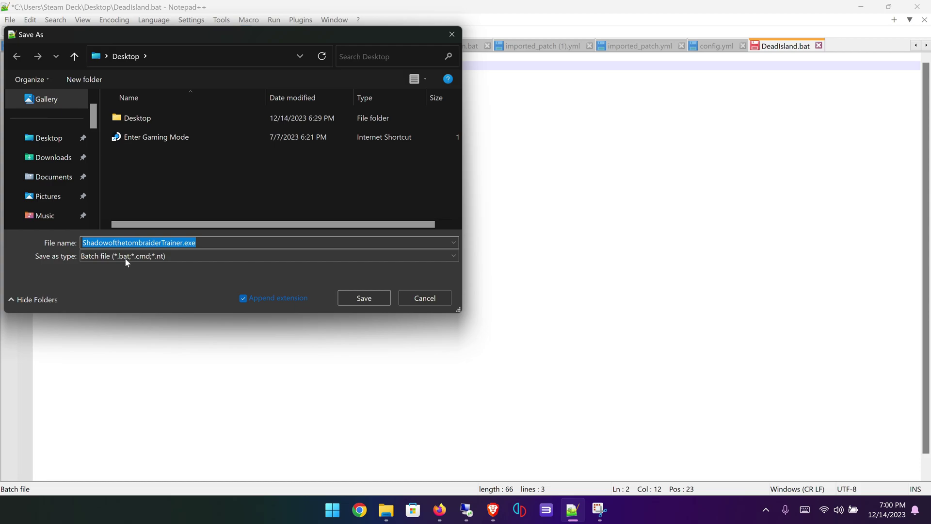
- Shorten the file name to Shadowofthetombraider and save the batch file to the Desktop
{"action": "left_click", "coordinate": [207, 242]}
{"action": "key", "text": "BackSpace"}
{"action": "key", "text": "BackSpace"}
{"action": "key", "text": "BackSpace"}
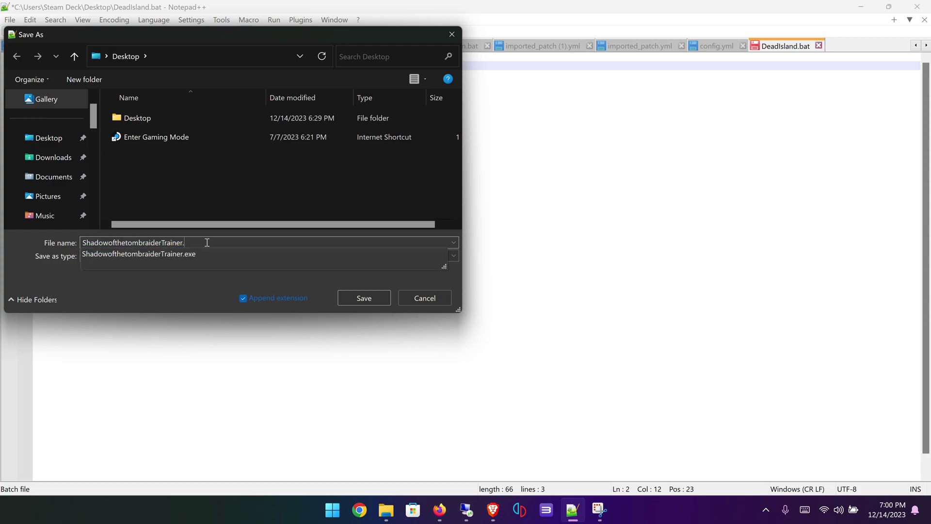
{"action": "key", "text": "BackSpace"}
{"action": "key", "text": "BackSpace"}
{"action": "key", "text": "BackSpace"}
{"action": "key", "text": "BackSpace"}
{"action": "left_click", "coordinate": [177, 286]}
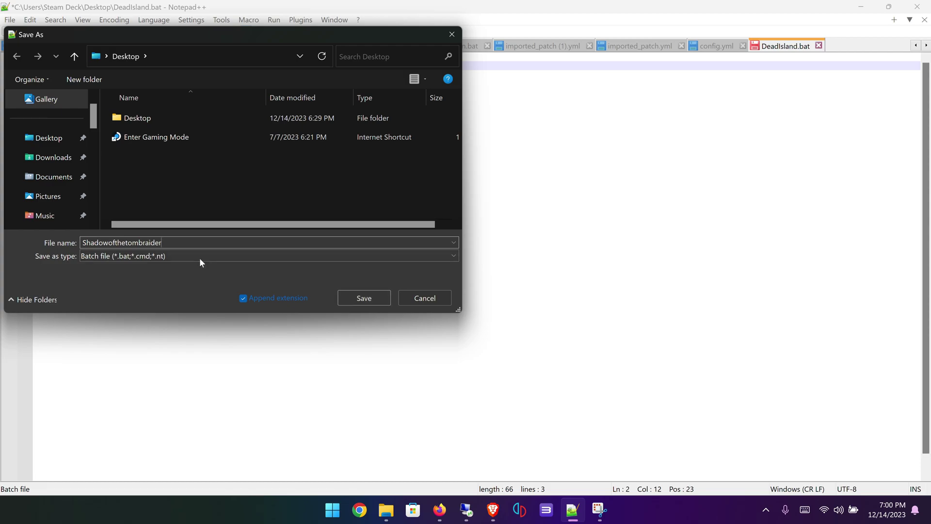
{"action": "left_click", "coordinate": [363, 298]}
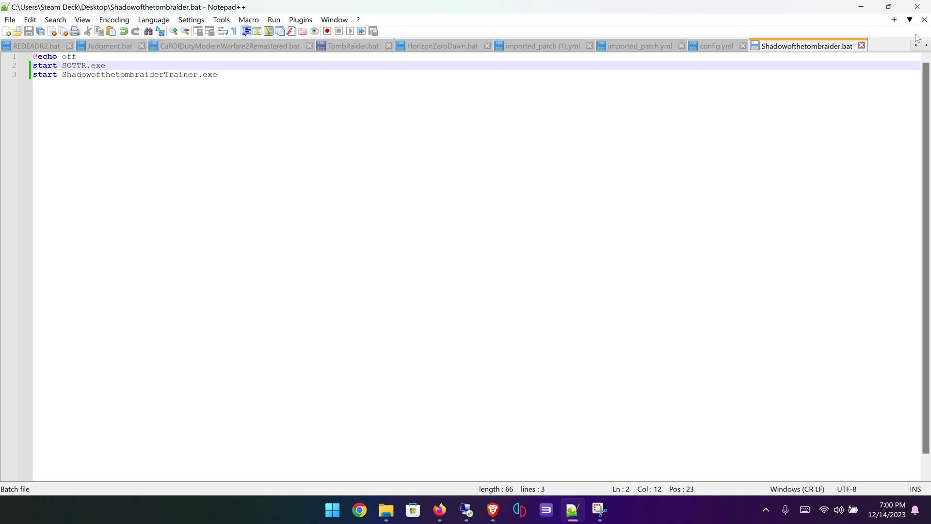
- Minimize Notepad++ and place Shadowofthetombraider.bat directly above the trainer icon on the desktop
{"action": "left_click", "coordinate": [861, 7]}
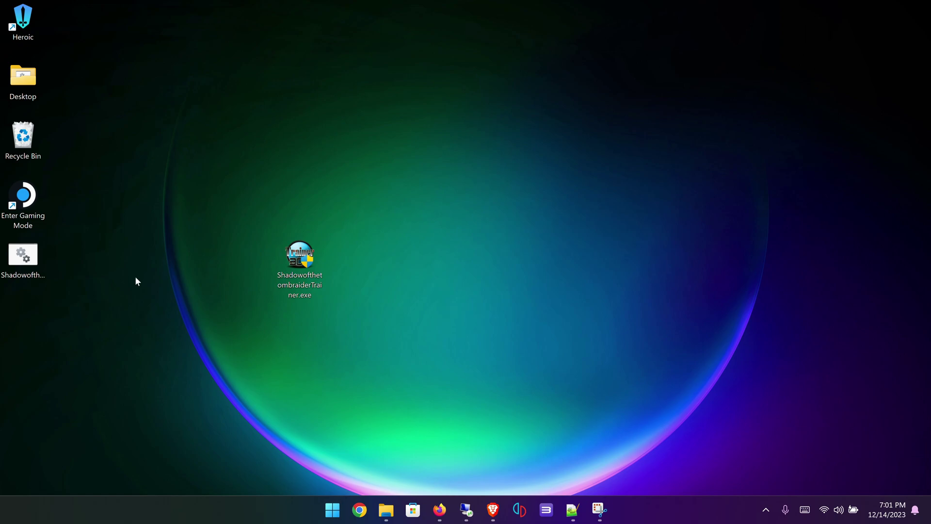
{"action": "left_click_drag", "start_coordinate": [22, 256], "coordinate": [192, 210]}
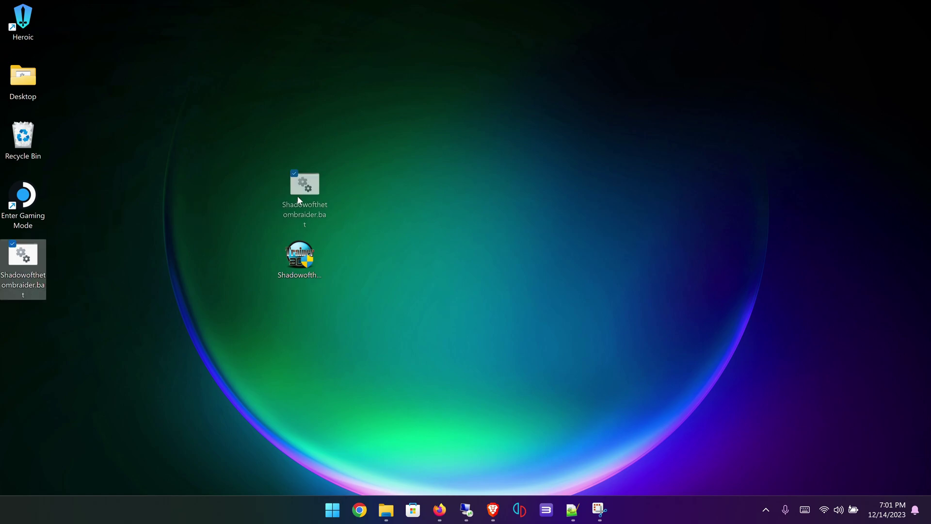
{"action": "left_click_drag", "start_coordinate": [297, 196], "coordinate": [300, 176]}
{"action": "left_click", "coordinate": [387, 269]}
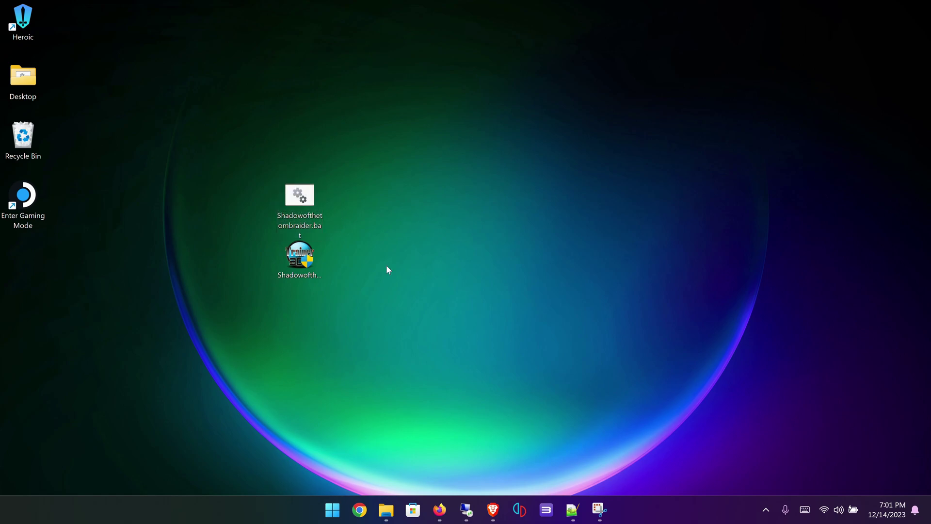
- Bring up the game folder beside the desktop icons and locate the batch file and trainer already stored near SOTTR.exe
{"action": "left_click", "coordinate": [386, 511]}
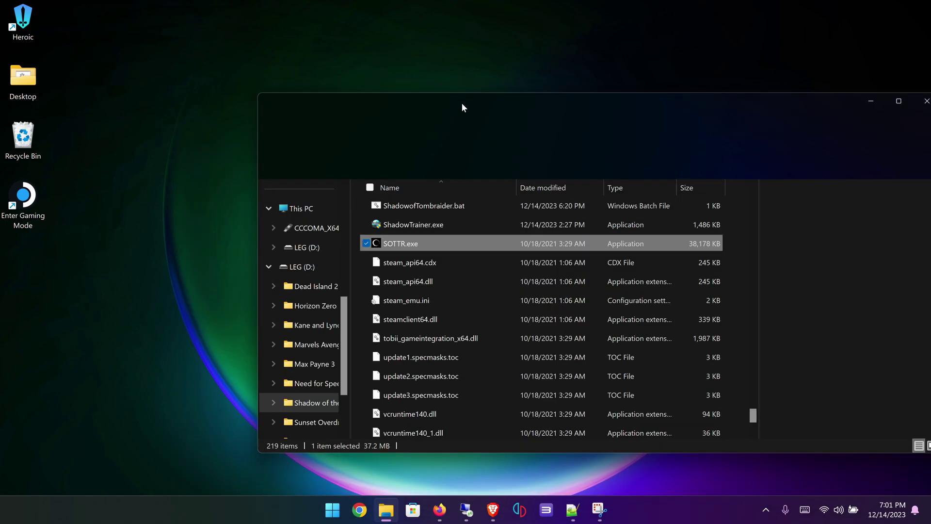
{"action": "left_click_drag", "start_coordinate": [463, 104], "coordinate": [570, 102]}
{"action": "scroll", "coordinate": [546, 284], "scroll_direction": "down", "scroll_amount": 2}
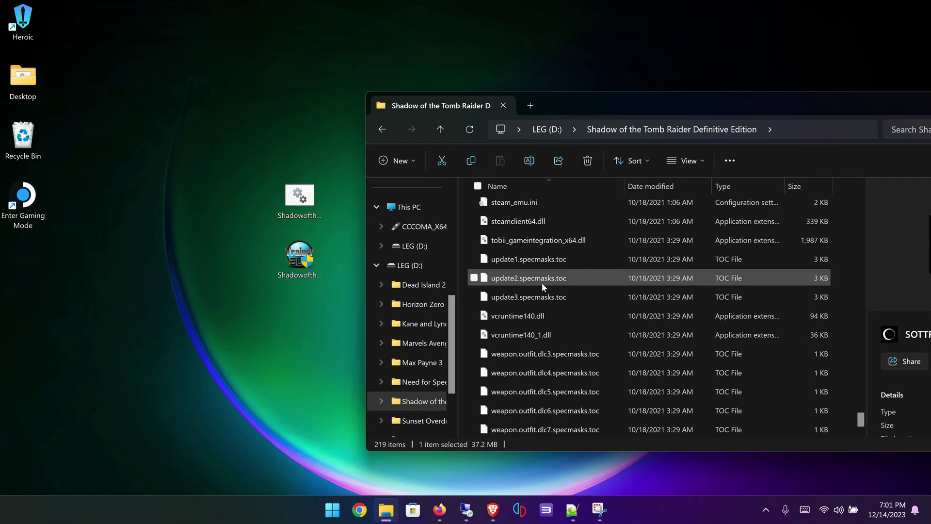
{"action": "scroll", "coordinate": [529, 373], "scroll_direction": "up", "scroll_amount": 6}
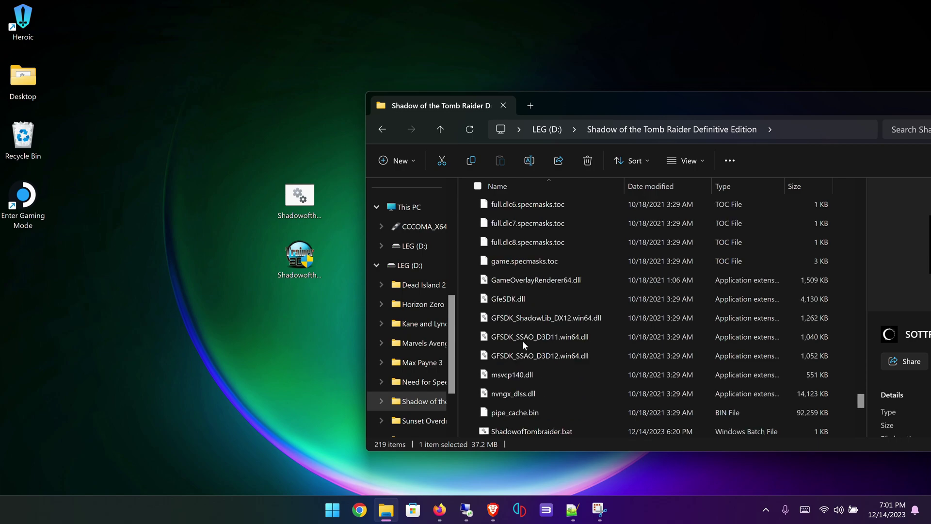
{"action": "scroll", "coordinate": [523, 341], "scroll_direction": "down", "scroll_amount": 1}
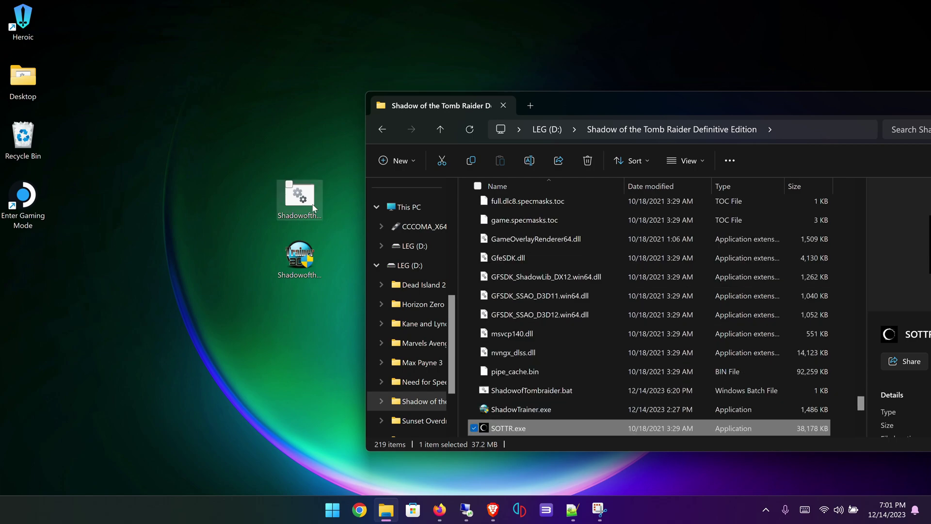
- Reposition the batch file and trainer icons together on the desktop and close the game folder window
{"action": "left_click_drag", "start_coordinate": [314, 333], "coordinate": [243, 183]}
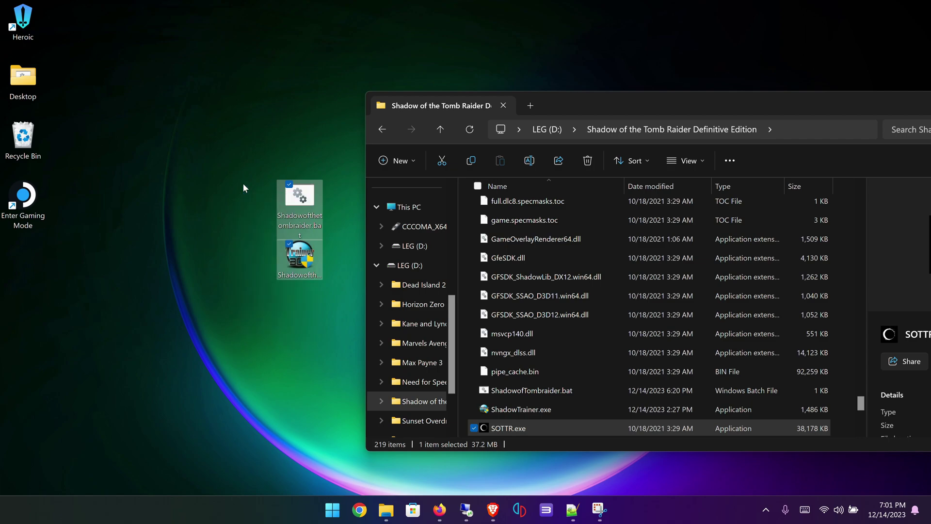
{"action": "left_click_drag", "start_coordinate": [288, 204], "coordinate": [228, 257]}
{"action": "left_click_drag", "start_coordinate": [170, 265], "coordinate": [167, 264]}
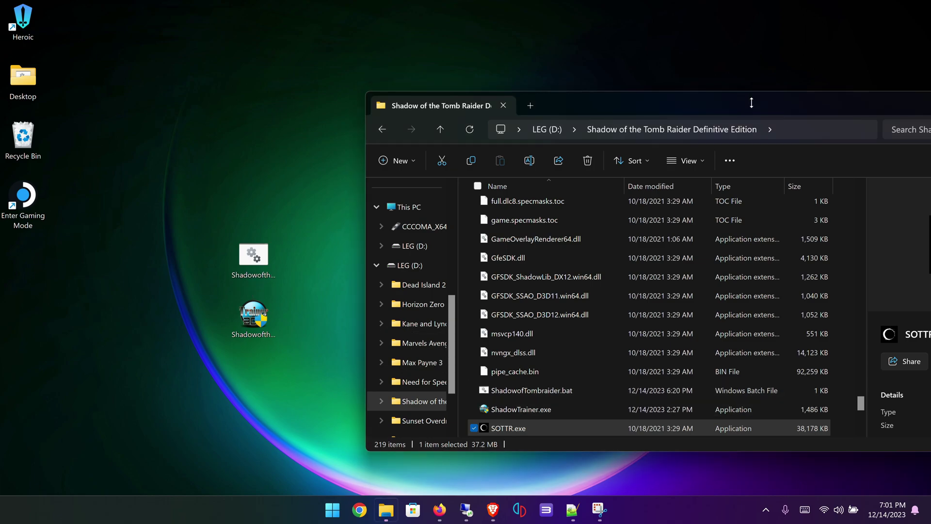
{"action": "left_click_drag", "start_coordinate": [752, 103], "coordinate": [586, 127]}
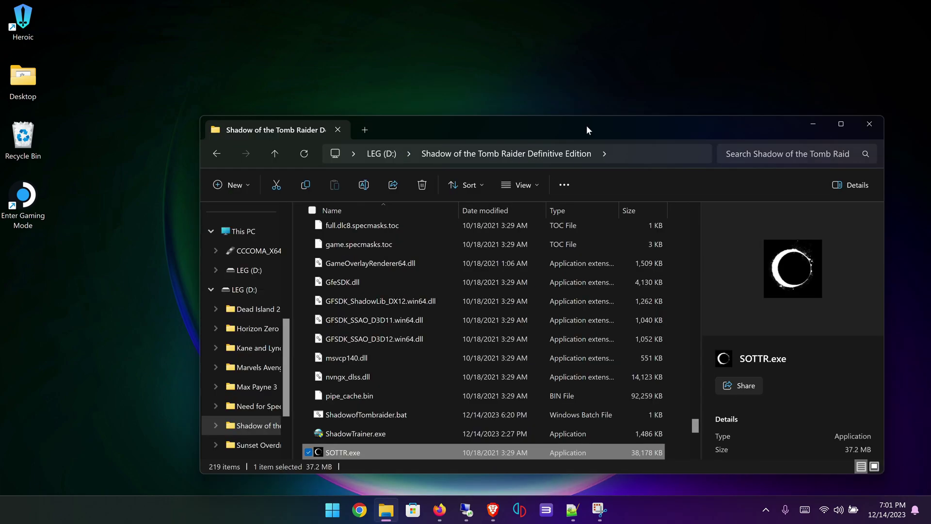
{"action": "left_click", "coordinate": [870, 124]}
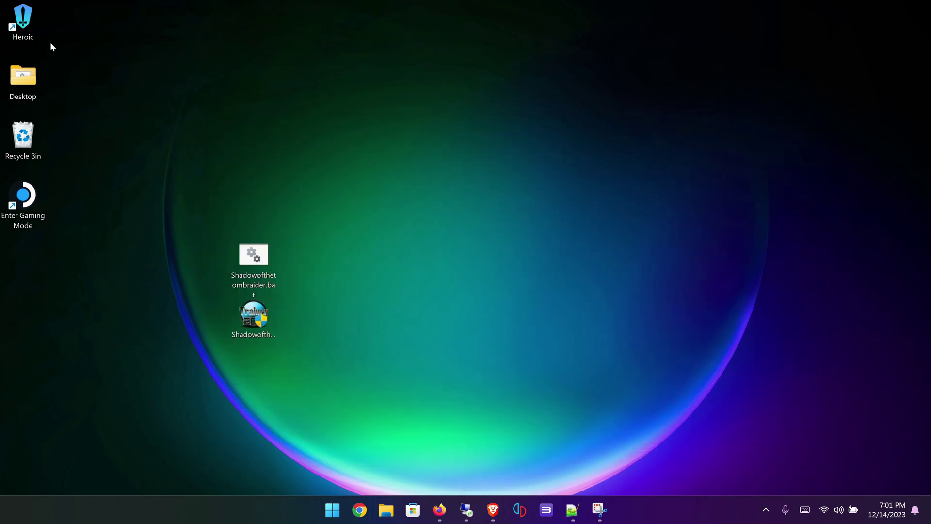
- Switch to Heroic Games Launcher, return from the Dead island 2 page to the library and start adding a game
{"action": "left_click", "coordinate": [23, 30]}
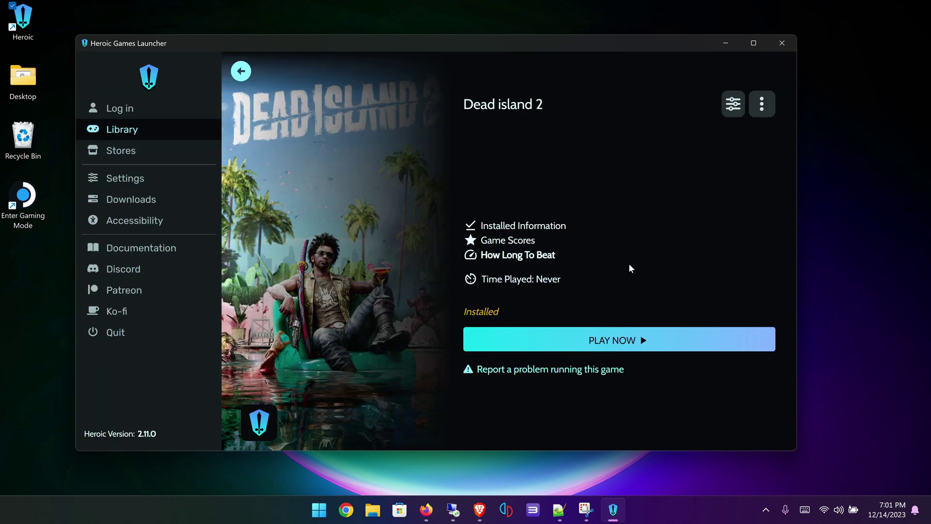
{"action": "left_click", "coordinate": [241, 74]}
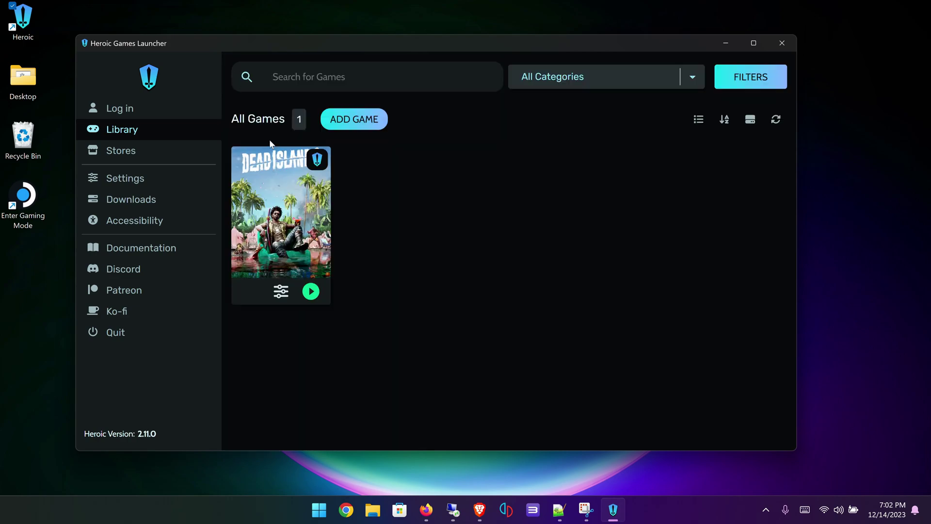
{"action": "left_click", "coordinate": [354, 123]}
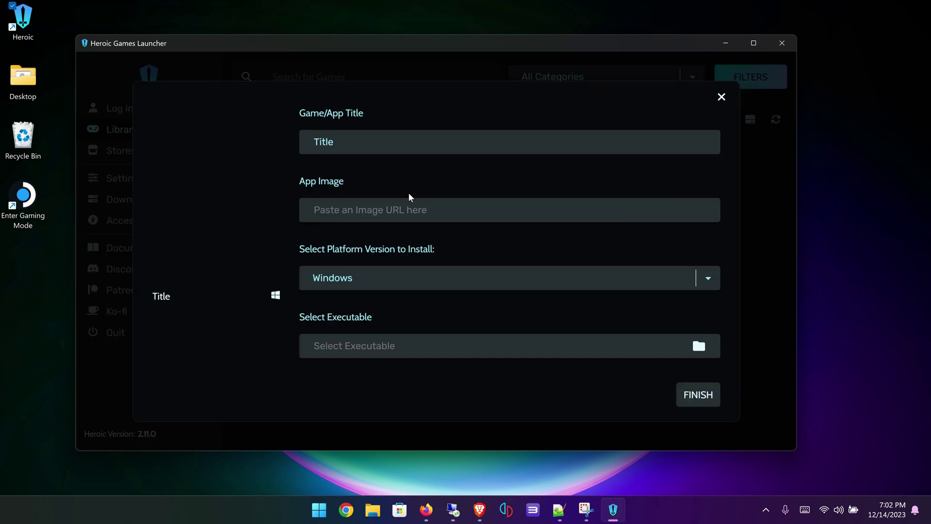
- Title the new game entry "Shadow of the tomb raider" and fill in its SteamGridDB app image URL
{"action": "left_click", "coordinate": [379, 147]}
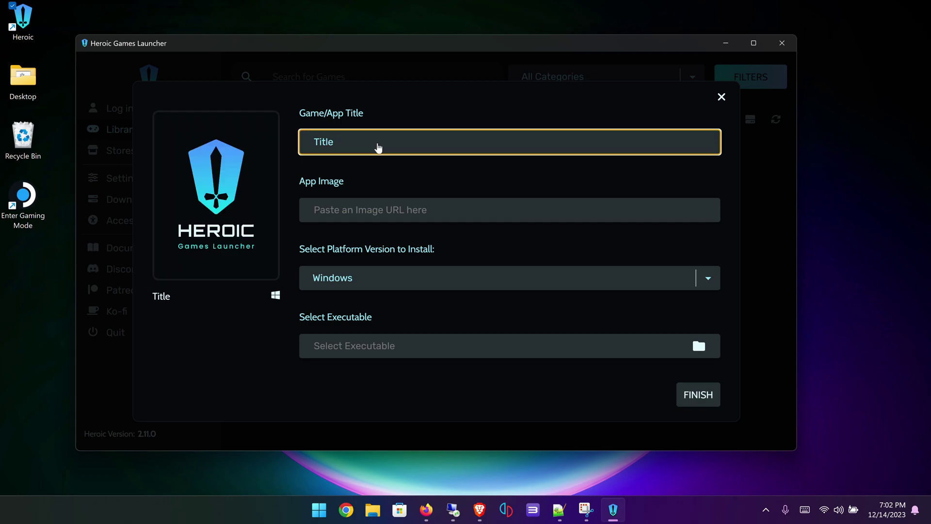
{"action": "key", "text": "BackSpace"}
{"action": "key", "text": "BackSpace"}
{"action": "key", "text": "BackSpace"}
{"action": "key", "text": "BackSpace"}
{"action": "key", "text": "BackSpace"}
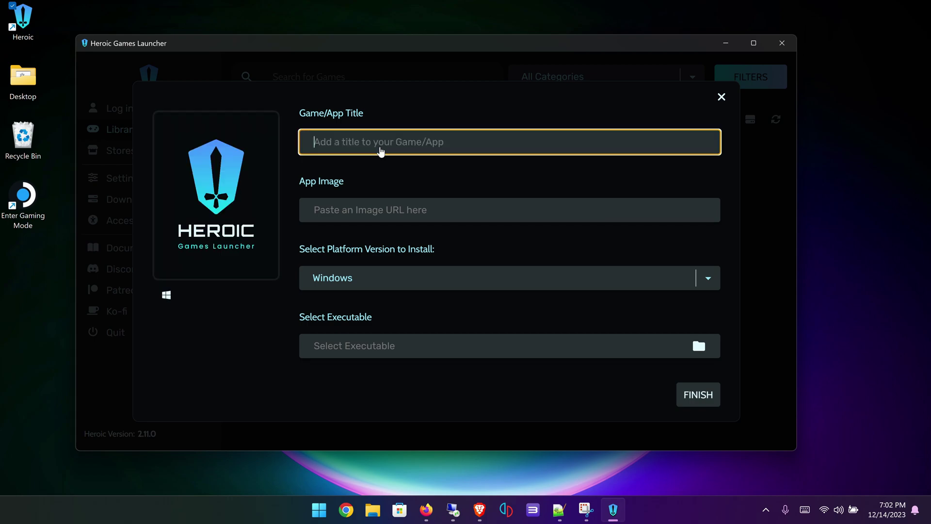
{"action": "type", "text": "Shad"}
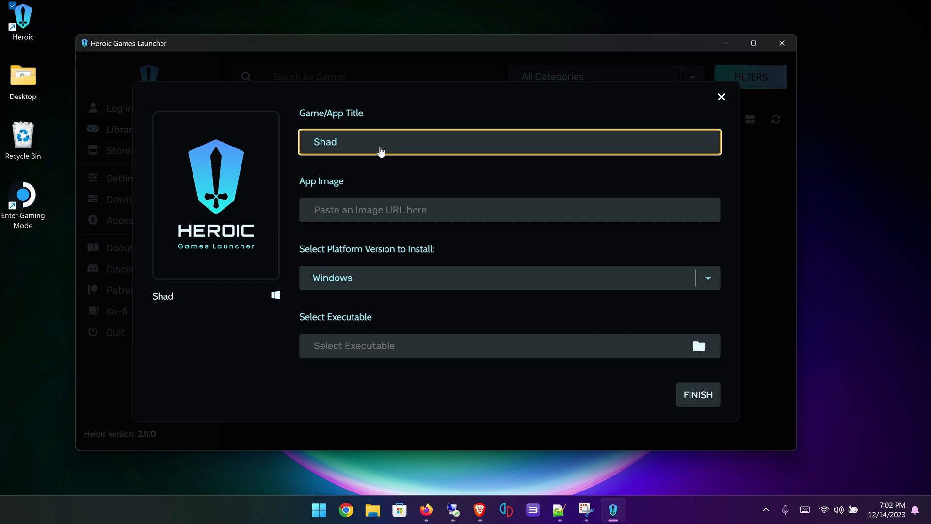
{"action": "type", "text": "ow of yje"}
{"action": "key", "text": "BackSpace"}
{"action": "key", "text": "BackSpace"}
{"action": "type", "text": "the tomb"}
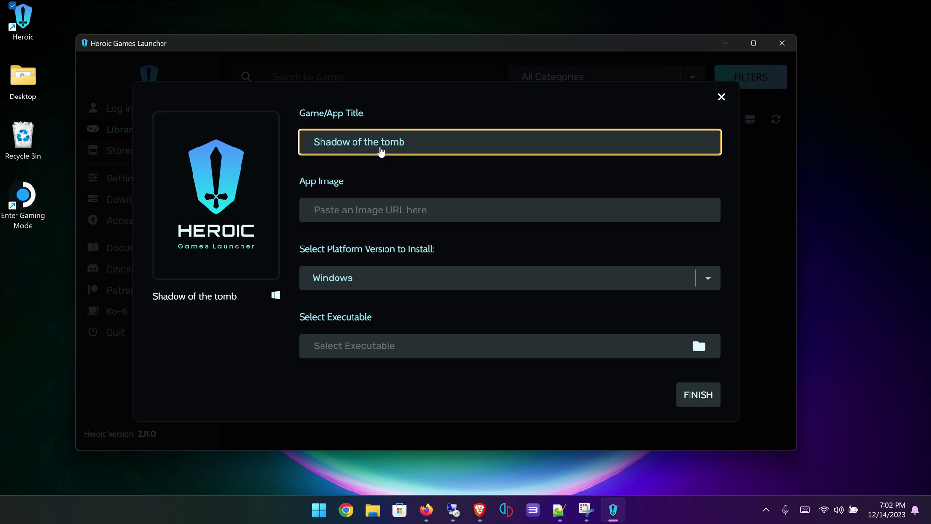
{"action": "type", "text": " raider"}
{"action": "key", "text": "Tab"}
{"action": "key", "text": "ctrl+v"}
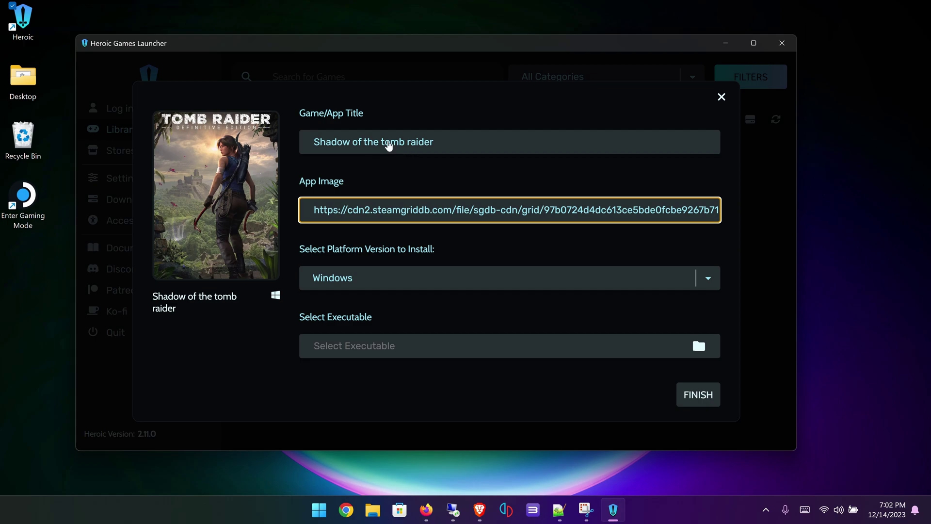
- Clear the title of the new game entry
{"action": "left_click", "coordinate": [452, 146]}
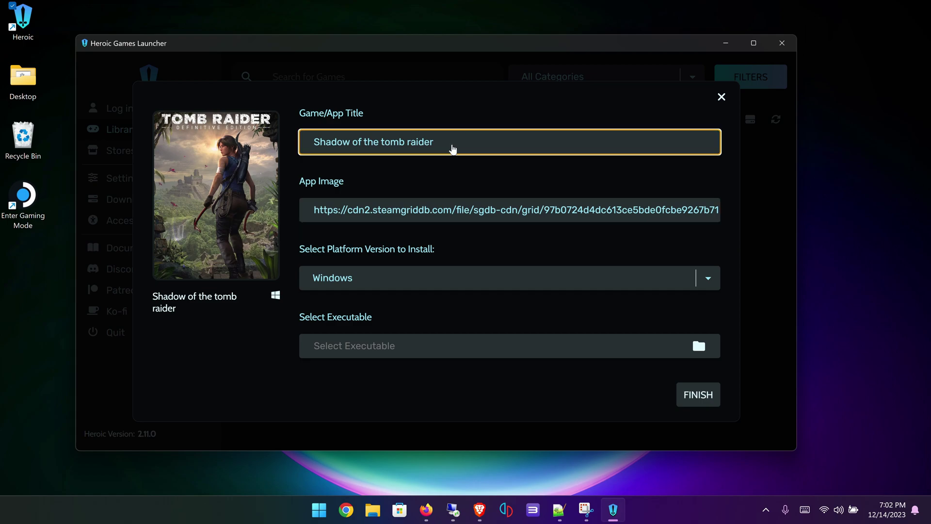
{"action": "left_click_drag", "start_coordinate": [452, 146], "coordinate": [301, 146]}
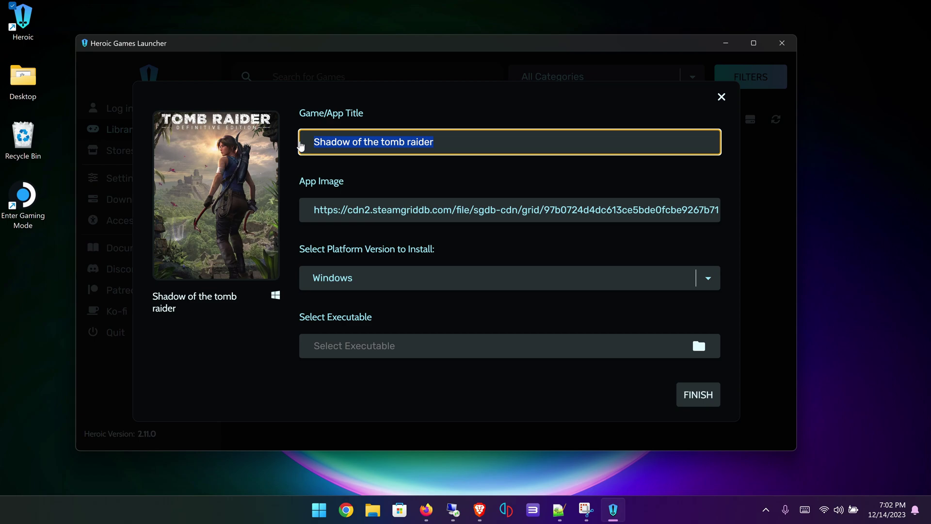
{"action": "key", "text": "BackSpace"}
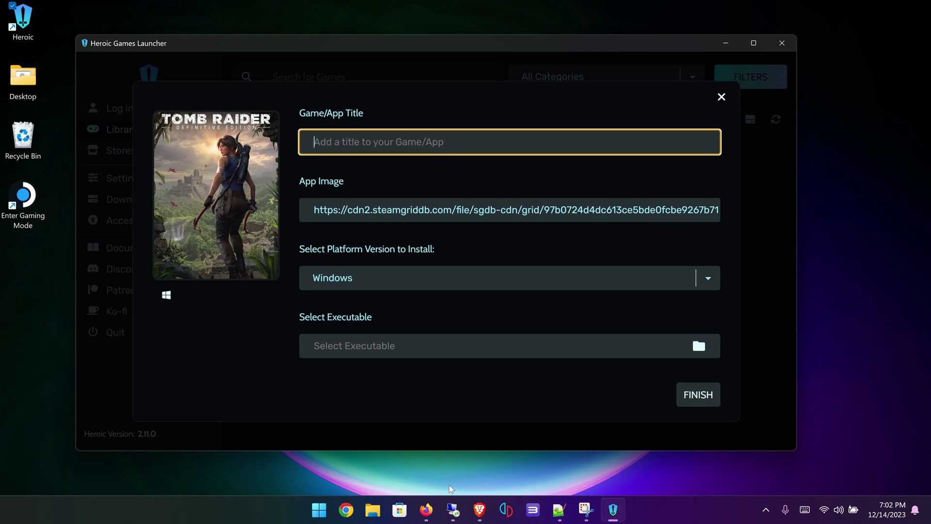
{"action": "left_click", "coordinate": [365, 485]}
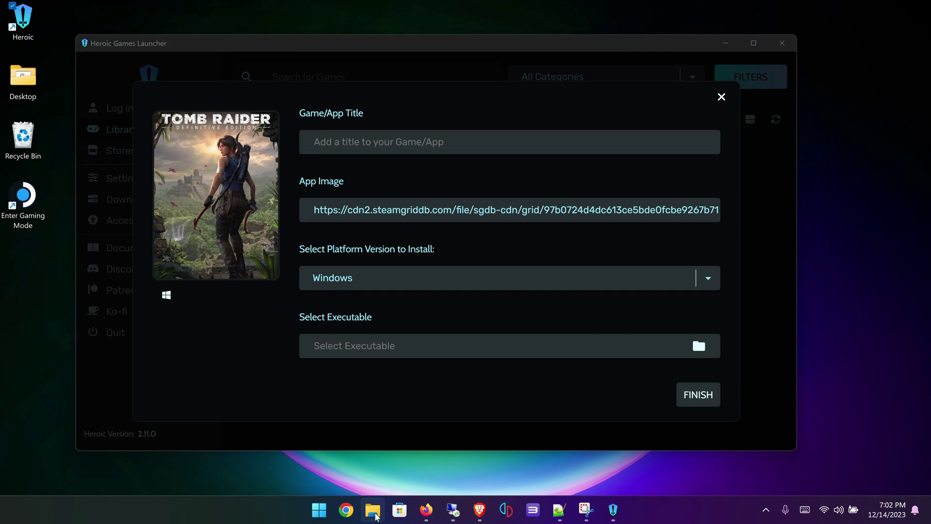
{"action": "left_click", "coordinate": [373, 510]}
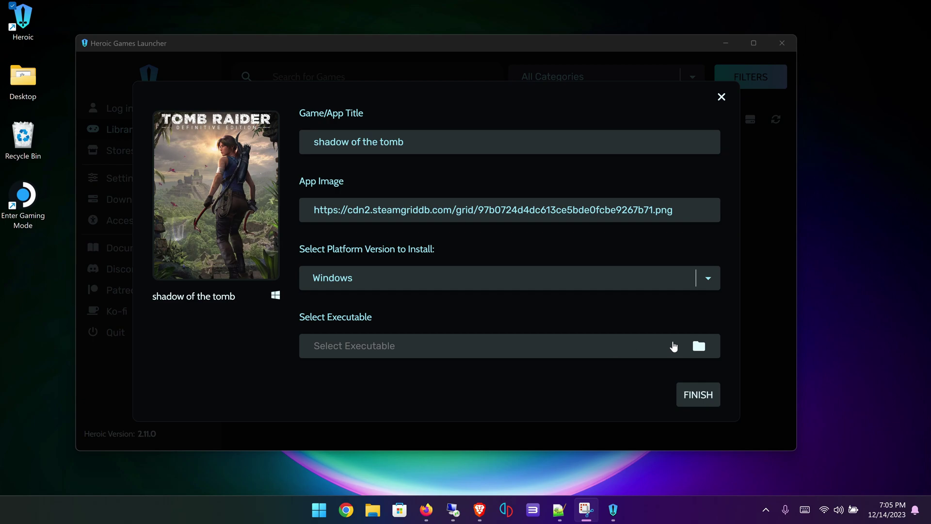
- Select Windows as the platform version for the new game entry
{"action": "left_click", "coordinate": [568, 347]}
{"action": "left_click", "coordinate": [590, 275]}
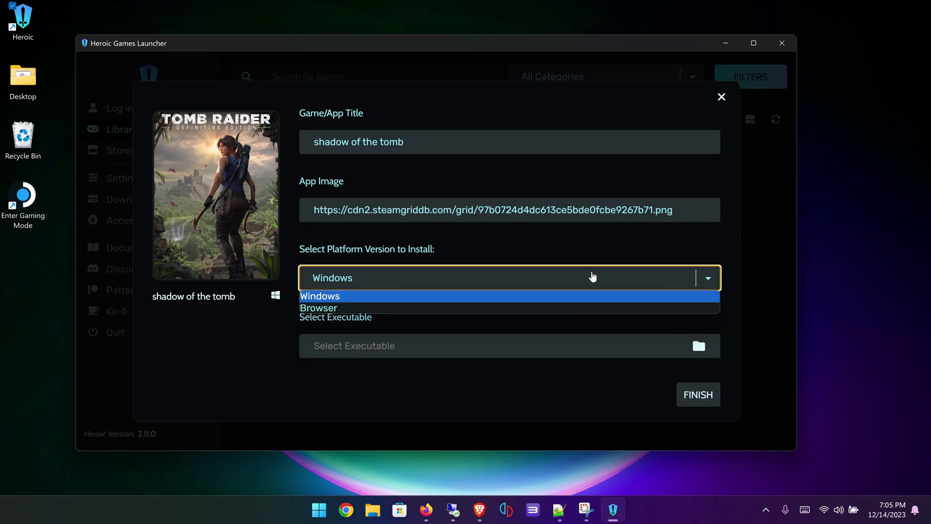
{"action": "left_click", "coordinate": [333, 297]}
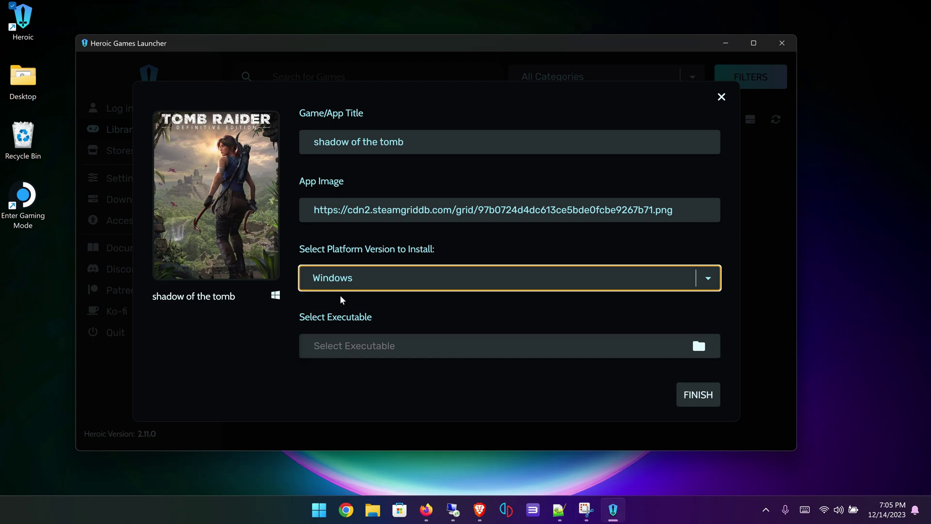
- Set ShadowofTombraider.bat from the Shadow of the Tomb Raider Definitive Edition folder as the executable, showing batch scripts, and finish the game entry
{"action": "left_click", "coordinate": [699, 346]}
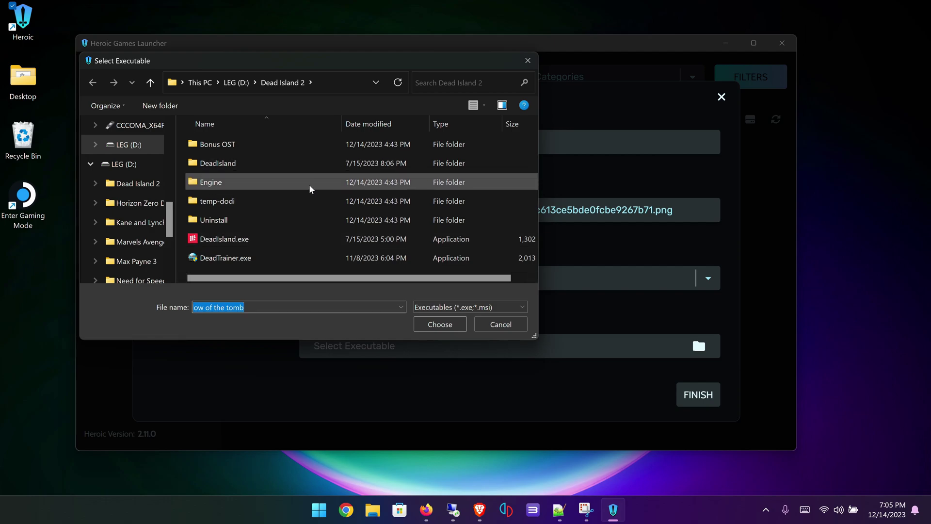
{"action": "scroll", "coordinate": [129, 219], "scroll_direction": "down", "scroll_amount": 1}
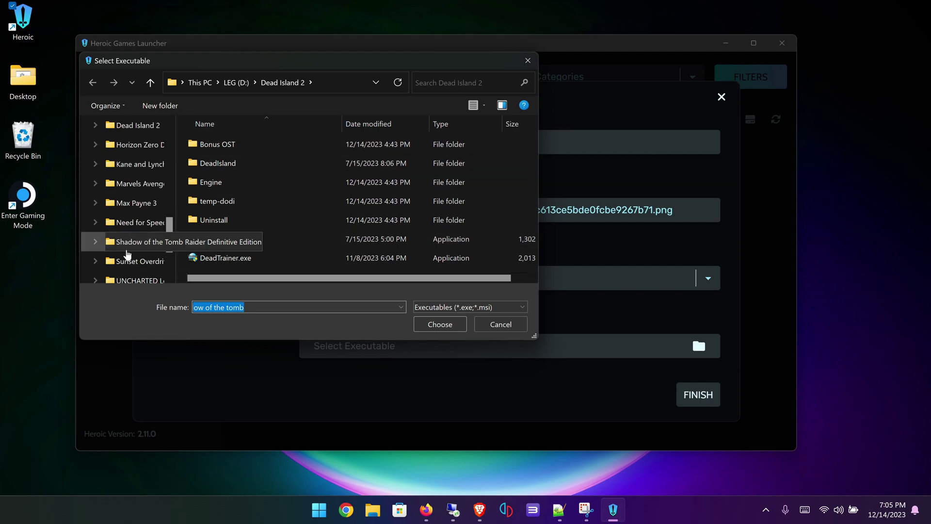
{"action": "left_click", "coordinate": [138, 242]}
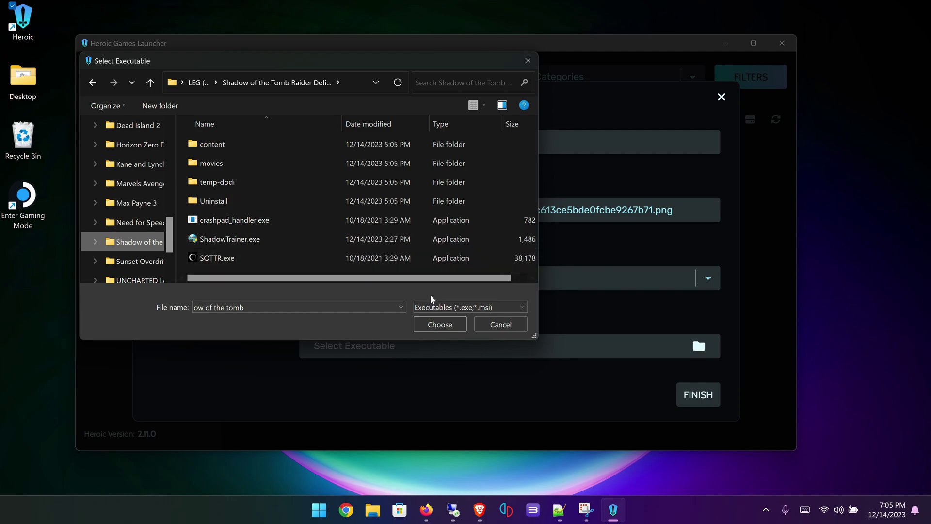
{"action": "left_click", "coordinate": [402, 307]}
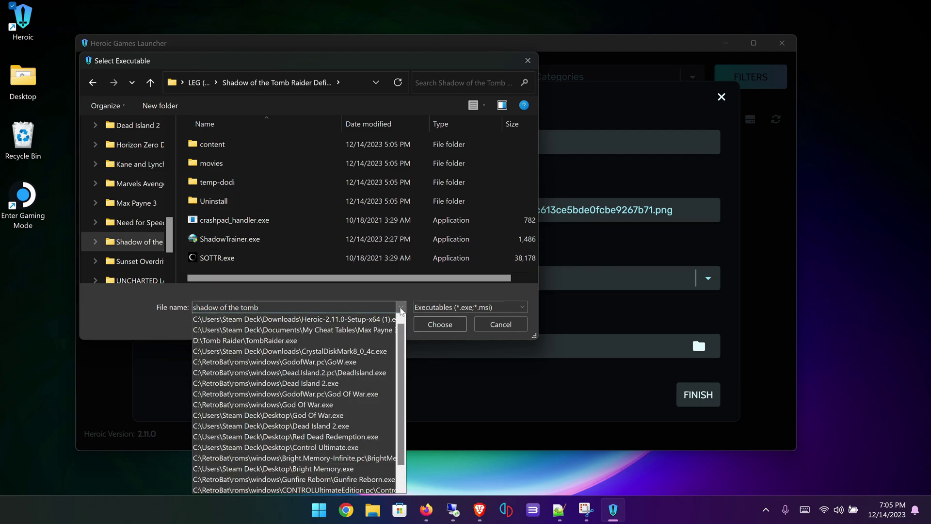
{"action": "left_click", "coordinate": [401, 307]}
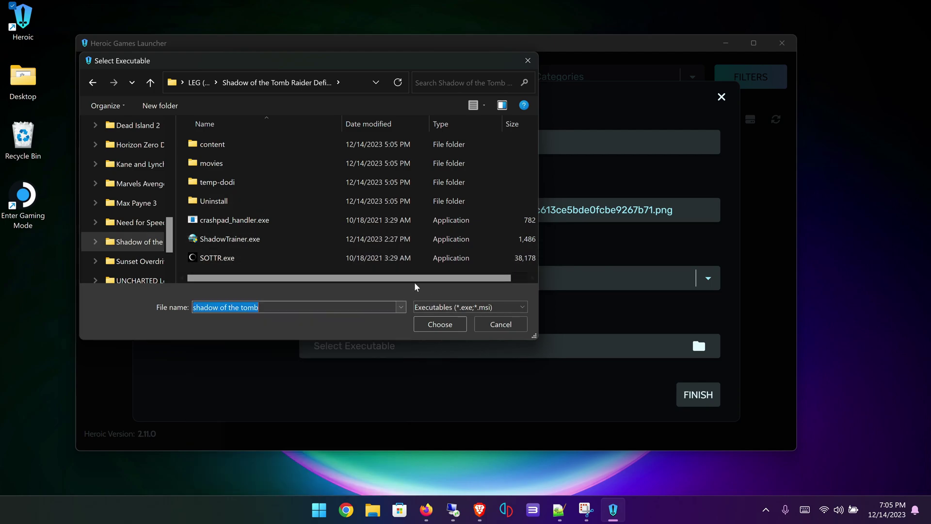
{"action": "left_click", "coordinate": [519, 308]}
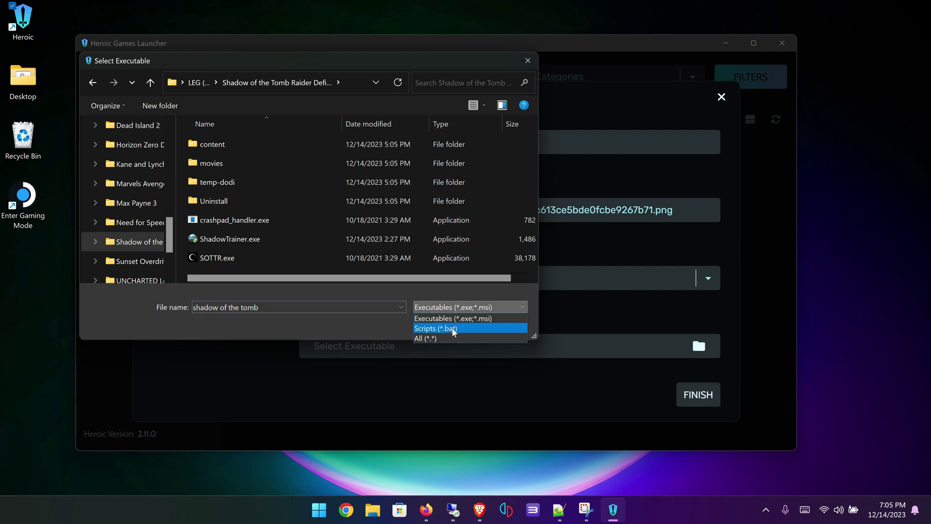
{"action": "left_click", "coordinate": [451, 329]}
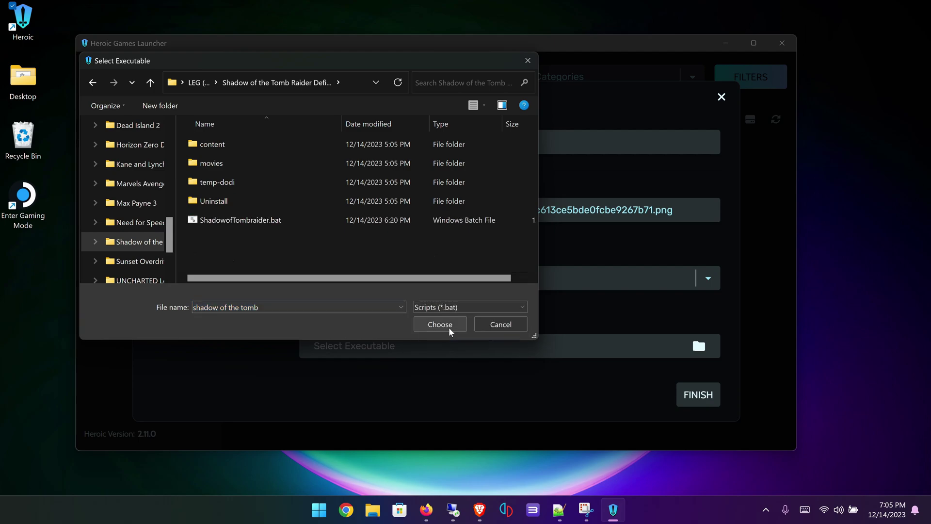
{"action": "left_click", "coordinate": [242, 224]}
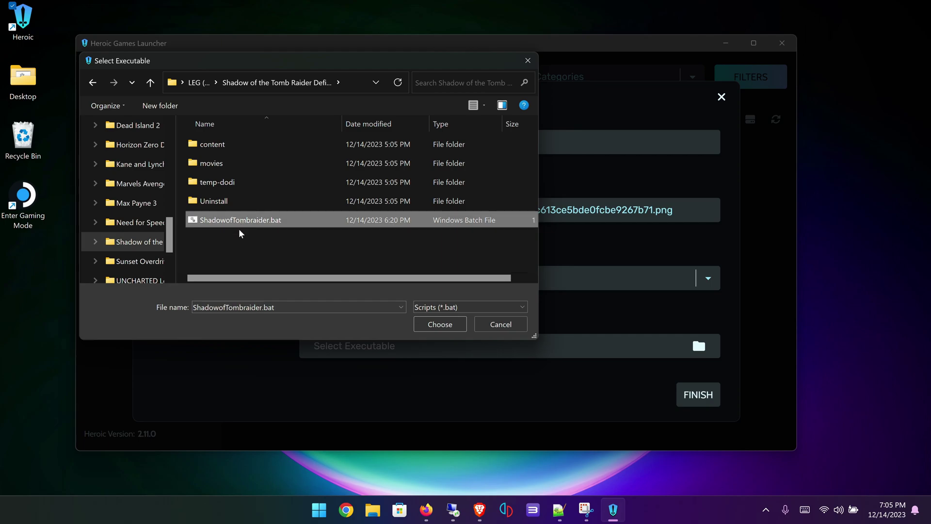
{"action": "left_click", "coordinate": [437, 323]}
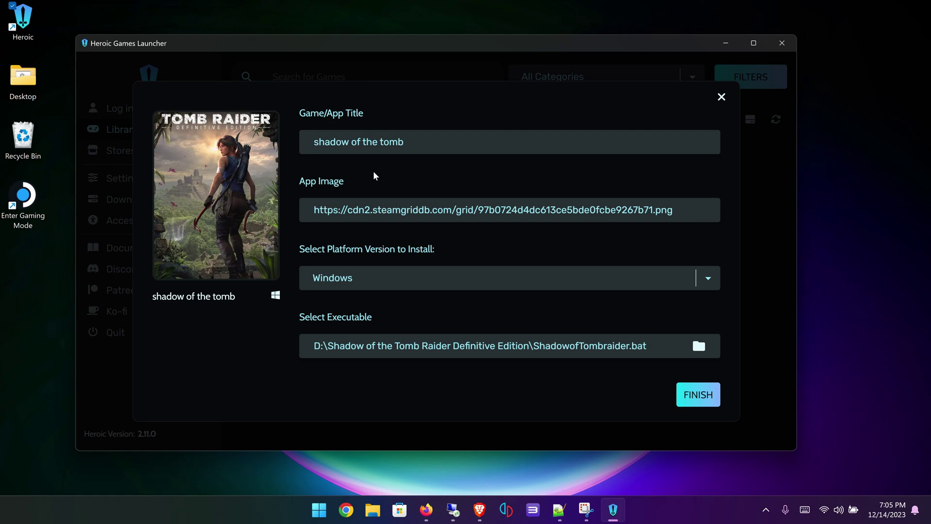
{"action": "left_click", "coordinate": [688, 396]}
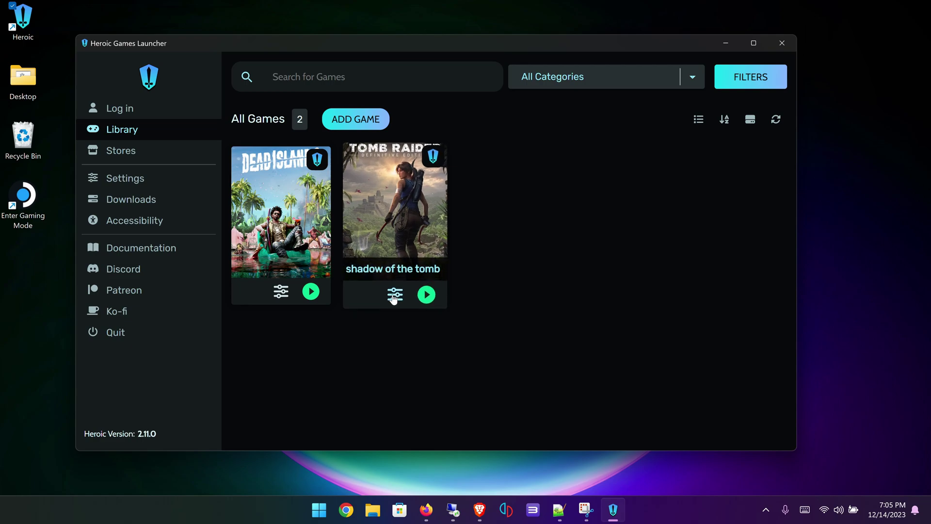
- Add the shadow of the tomb game to Steam from its game page and return to the library
{"action": "left_click", "coordinate": [388, 234]}
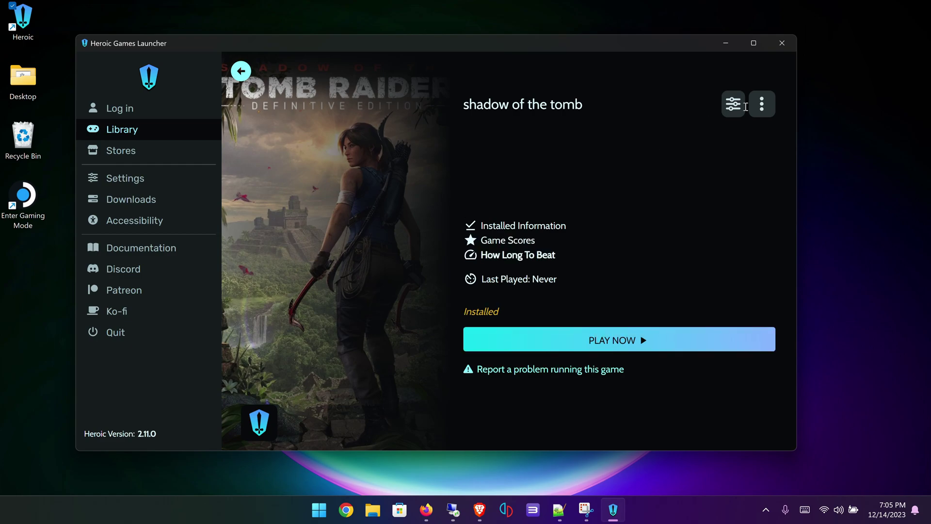
{"action": "left_click", "coordinate": [763, 107]}
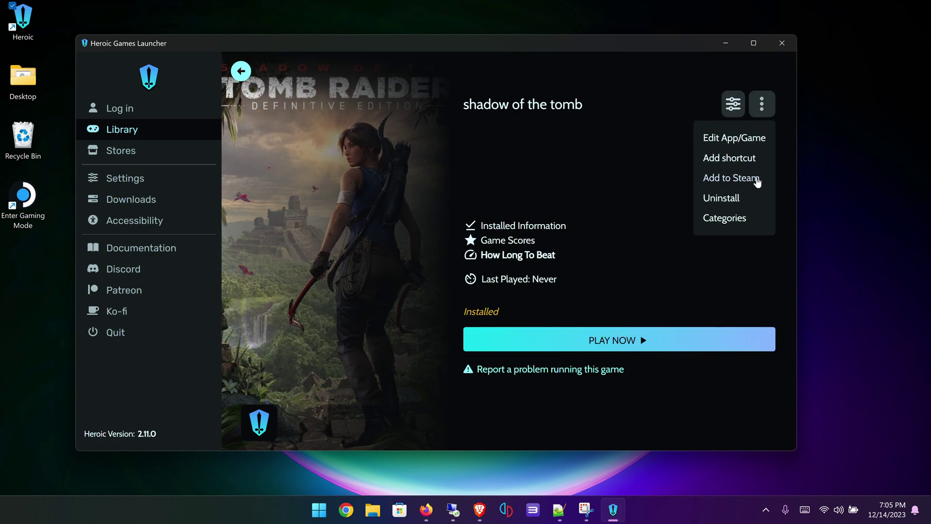
{"action": "left_click", "coordinate": [731, 179]}
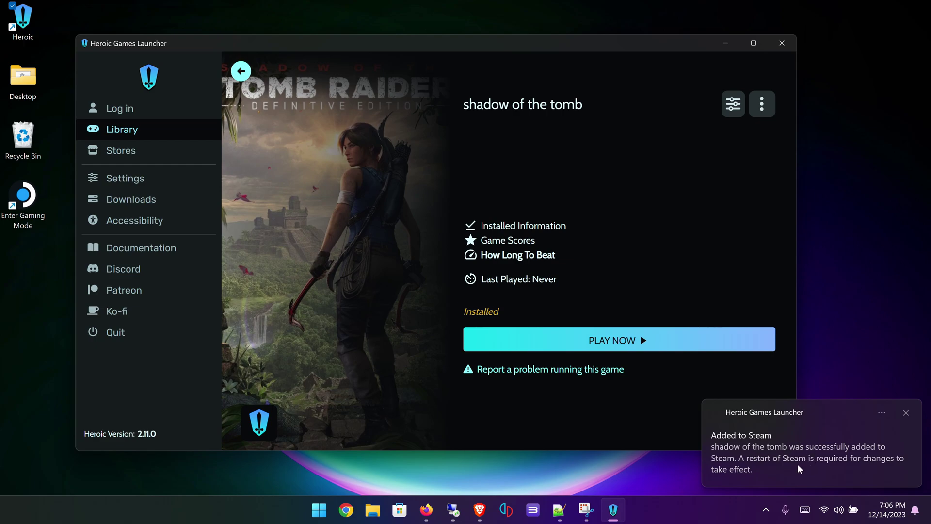
{"action": "left_click", "coordinate": [245, 74]}
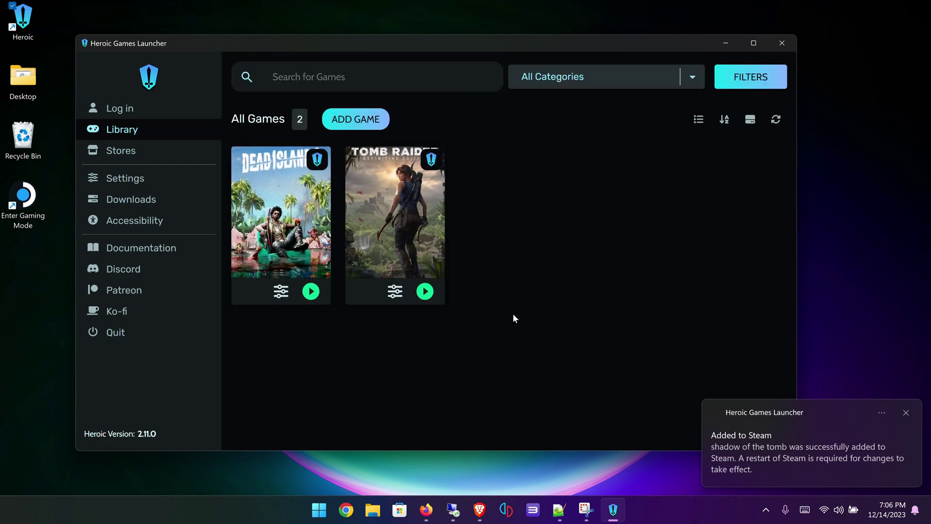
- Minimize the launcher window and exit the Steam client running in the background
{"action": "left_click", "coordinate": [723, 46]}
{"action": "left_click", "coordinate": [765, 510]}
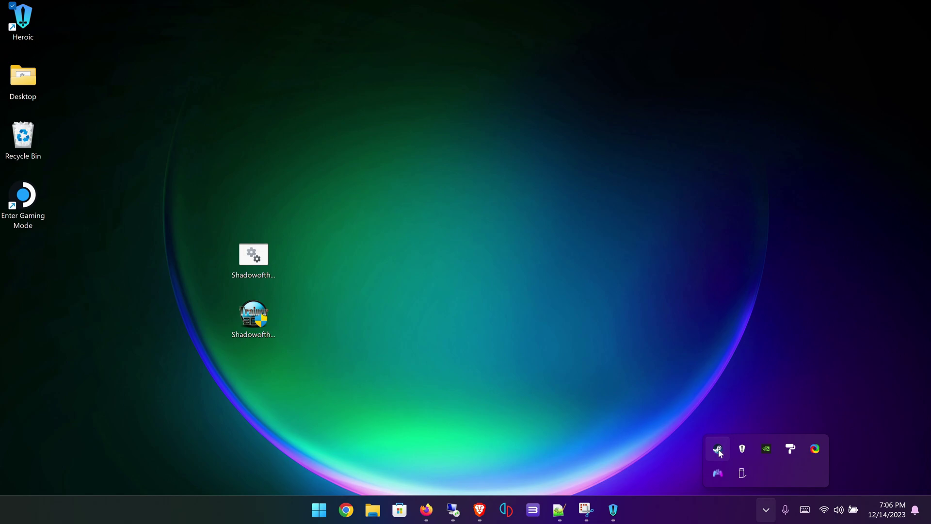
{"action": "right_click", "coordinate": [719, 450]}
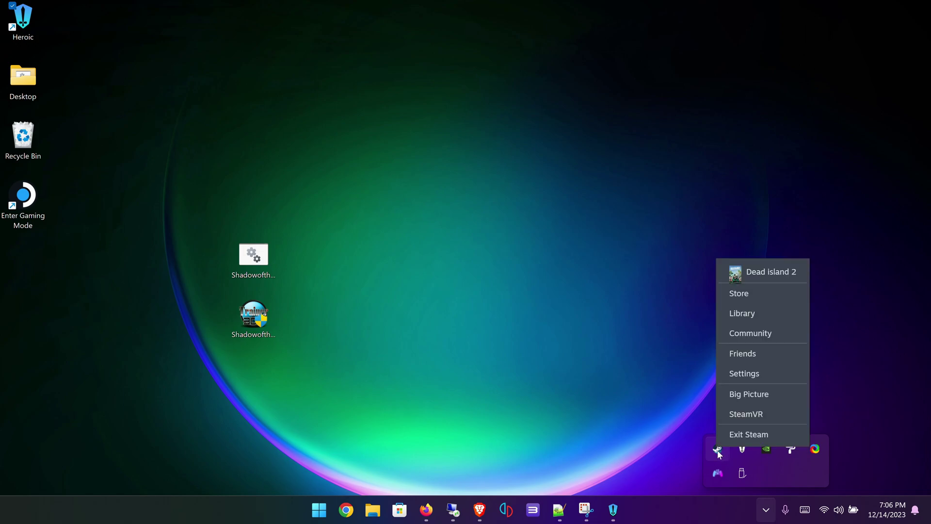
{"action": "left_click", "coordinate": [739, 433]}
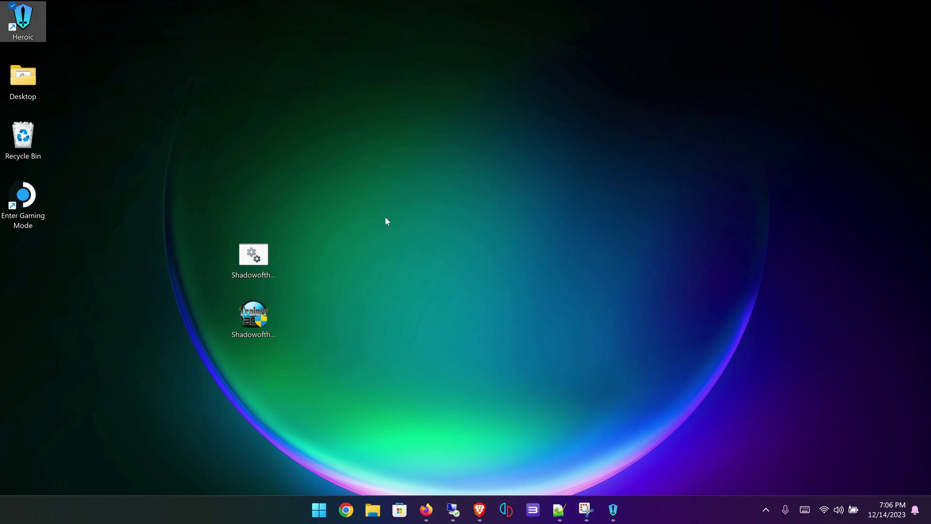
{"action": "left_click", "coordinate": [210, 226]}
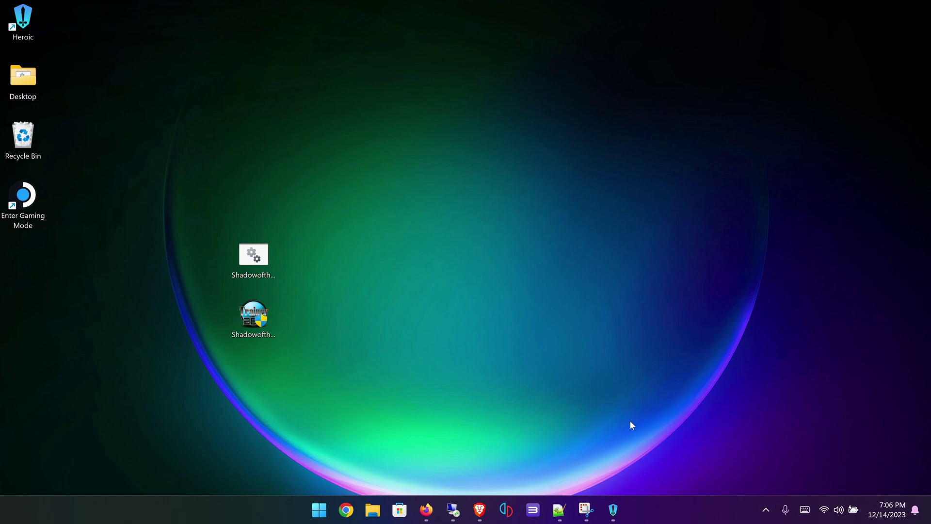
- Start Gaming Mode from the desktop shortcut and look over the recent games on the Steam home screen
{"action": "double_click", "coordinate": [31, 212]}
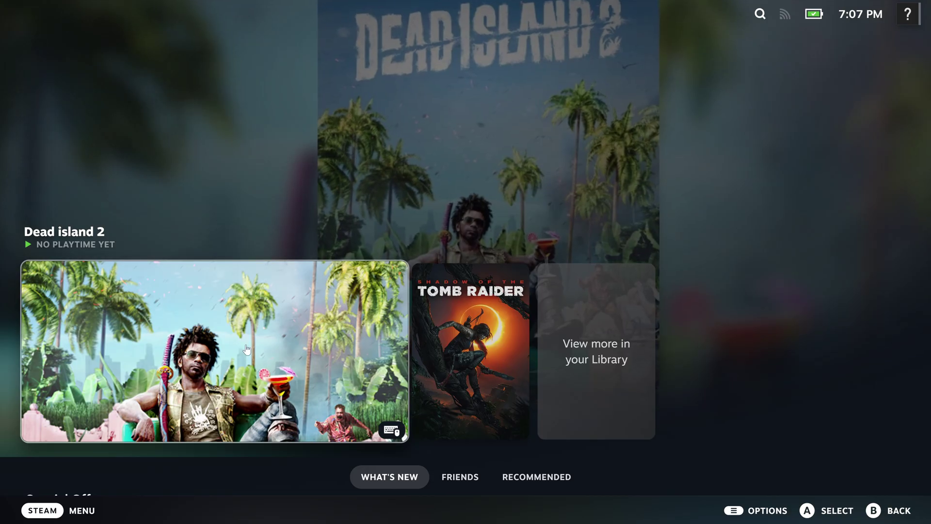
{"action": "scroll", "coordinate": [459, 350], "scroll_direction": "down", "scroll_amount": 1}
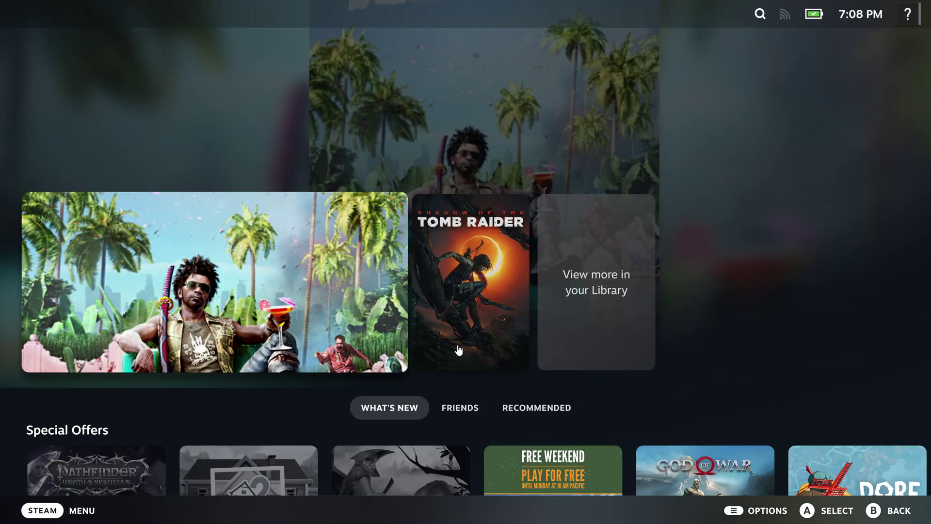
{"action": "scroll", "coordinate": [480, 342], "scroll_direction": "down", "scroll_amount": 1}
{"action": "scroll", "coordinate": [502, 332], "scroll_direction": "up", "scroll_amount": 2}
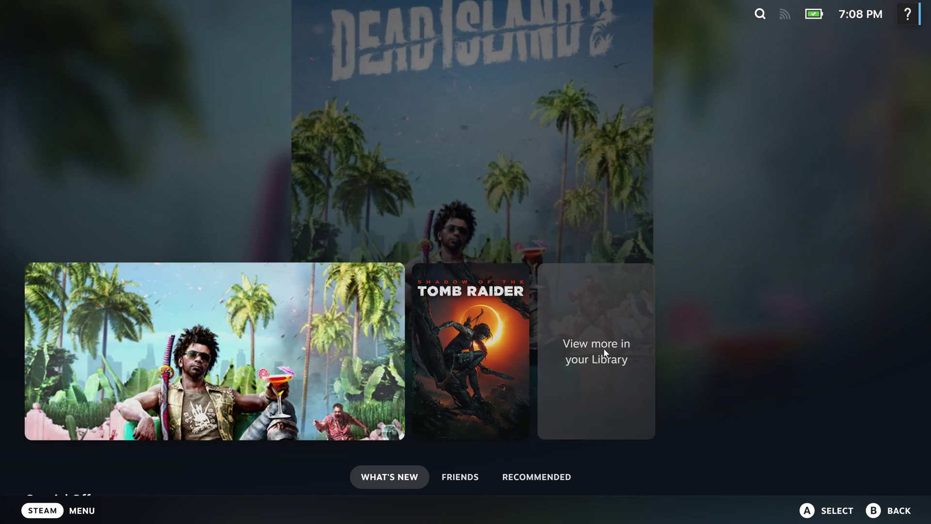
- Open Shadow of the Tomb Raider from the non-Steam games in the full library and launch it
{"action": "left_click", "coordinate": [601, 346]}
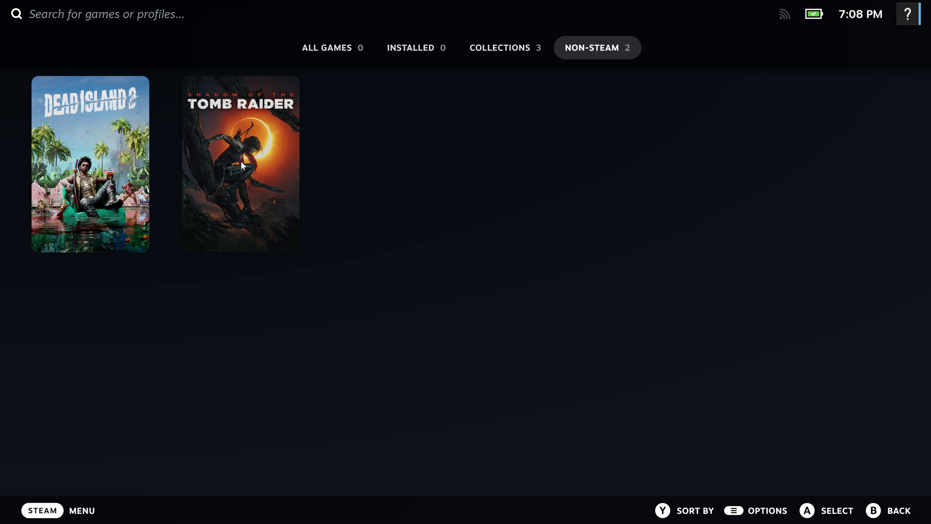
{"action": "key", "text": "Return"}
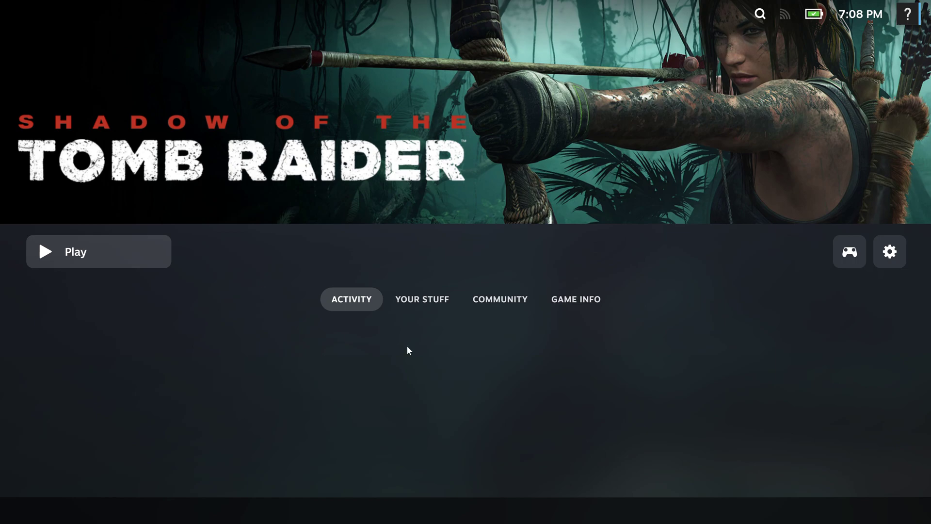
{"action": "left_click", "coordinate": [112, 262]}
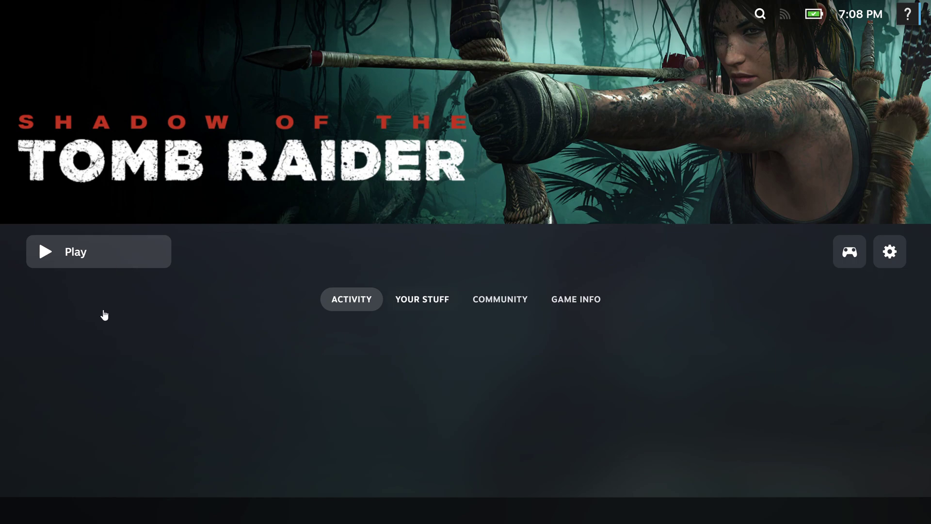